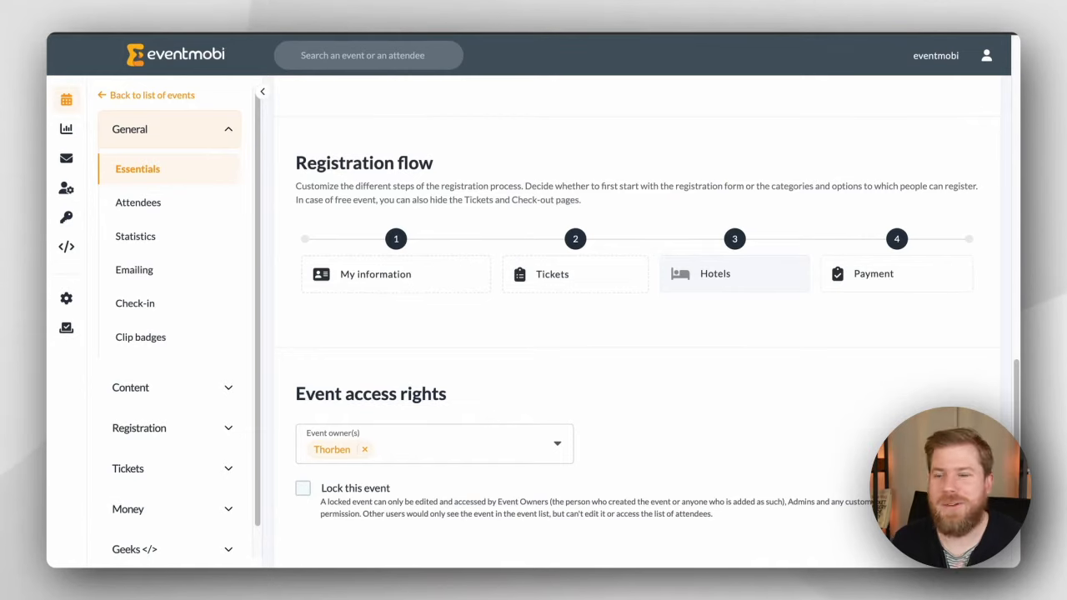
Step: Expand the Tickets section in the sidebar to reach the ticket categories
left_click(229, 468)
Step: Rename the existing category to Member Registration priced at €575
left_click(139, 358)
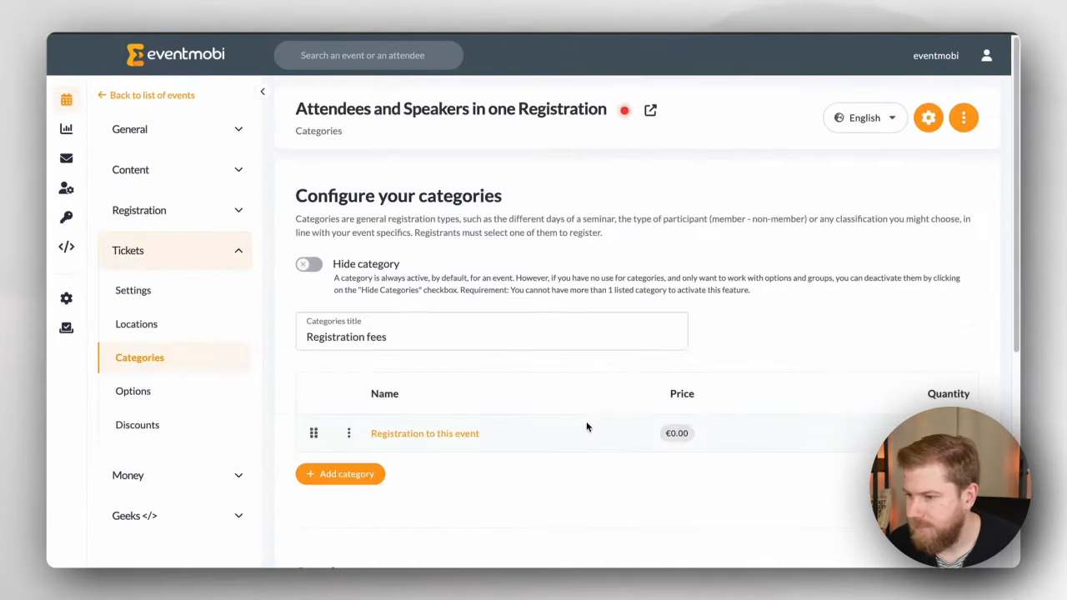
left_click(413, 432)
type("Member Registration")
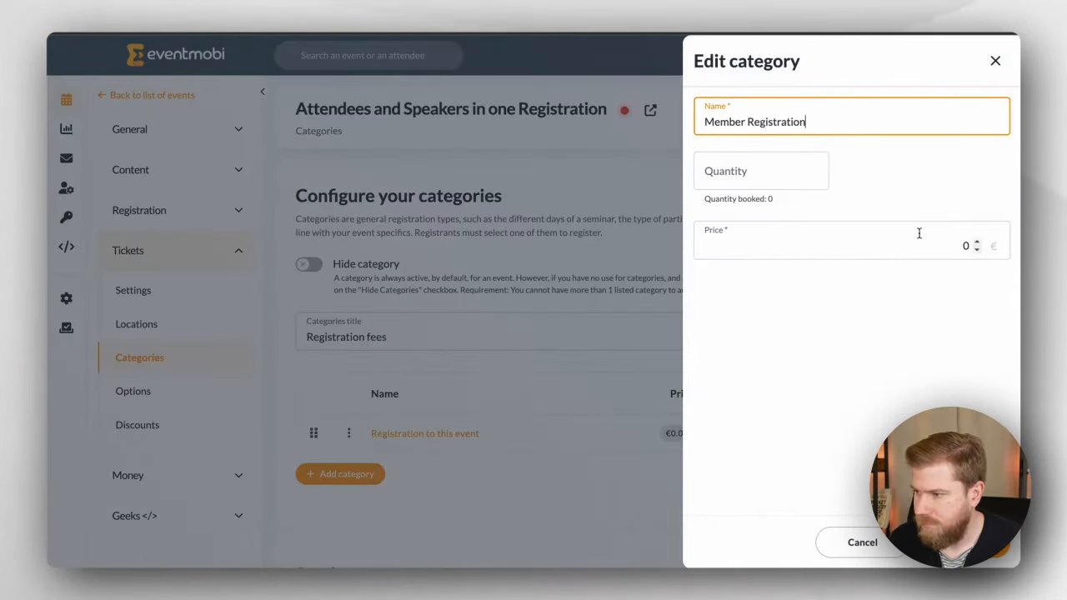
left_click(918, 244)
type("575")
key("Return")
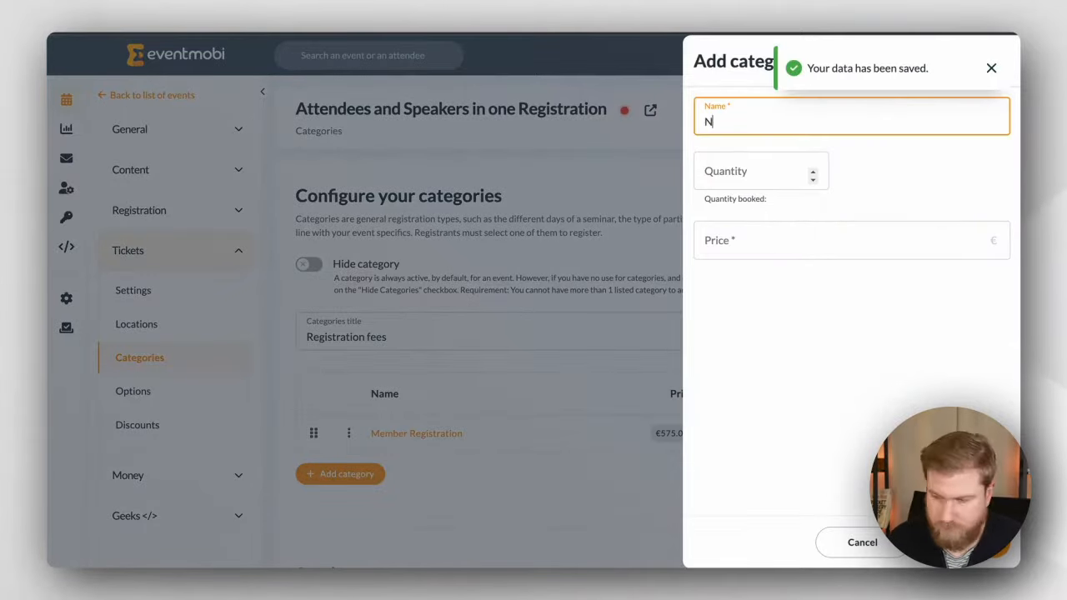
Step: Add a Non-Member Registration category priced at €725
type("Non-Member Registration")
key("Tab")
key("Tab")
type("725")
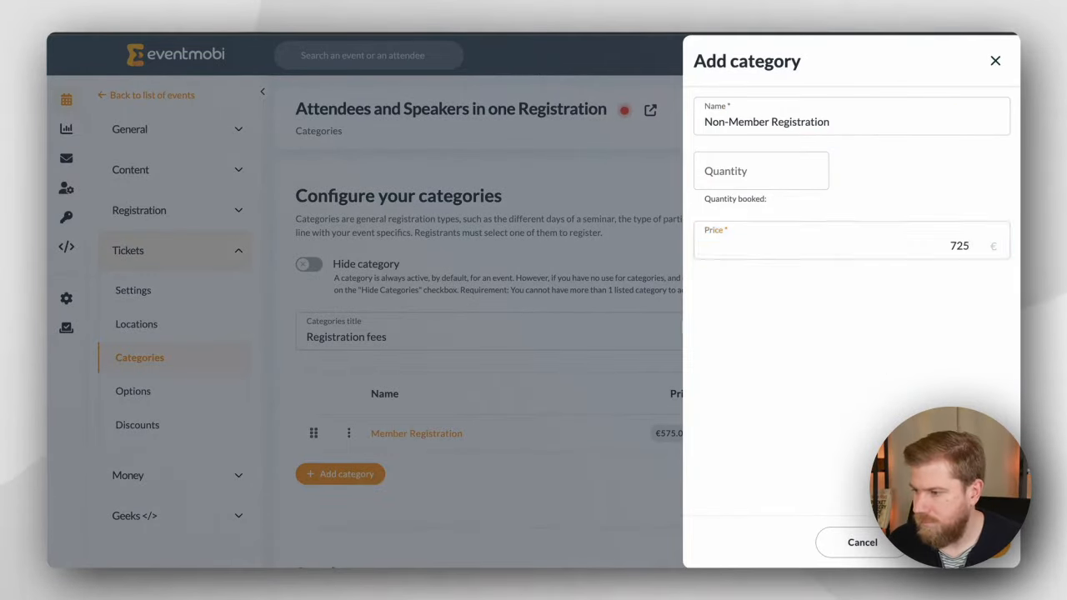
key("Return")
Step: Add a Speaker Registration category priced at €0
left_click(346, 511)
type("Speaker Regist")
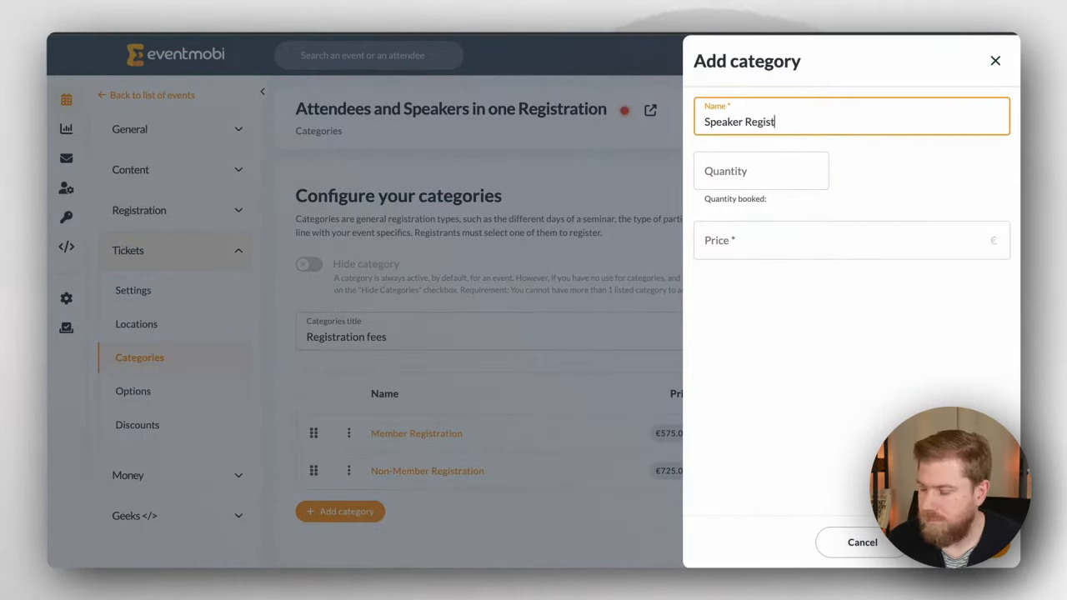
type("ration")
left_click(805, 239)
type("0")
key("Return")
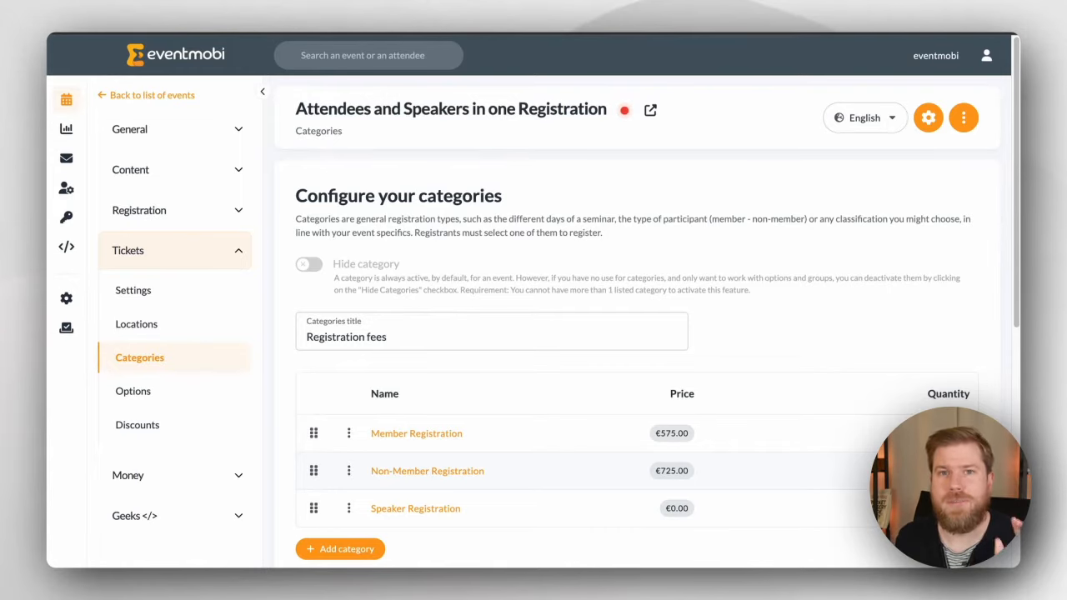
Step: Add a 'Speaker Information' heading to the registration form
left_click(239, 211)
left_click(332, 255)
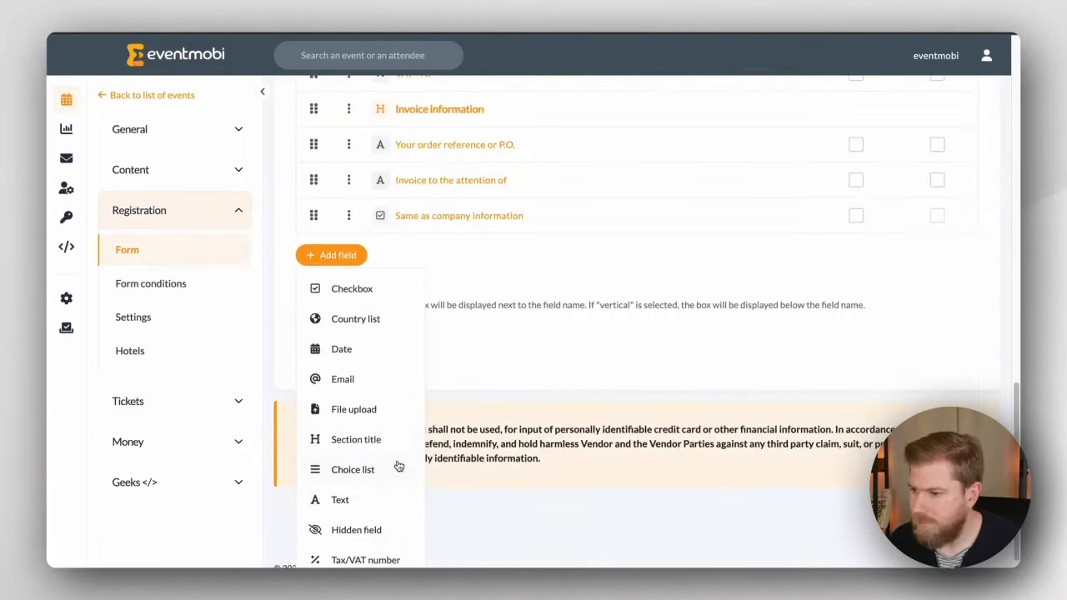
left_click(396, 442)
type("Speaker Information")
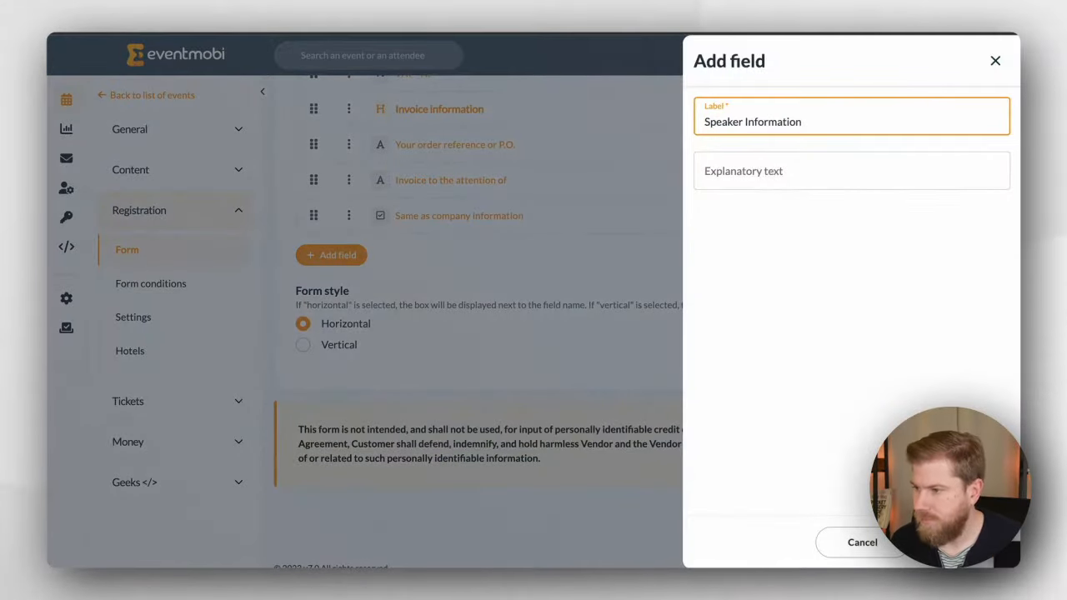
key("Return")
Step: Add a choice list 'What type of microphone do you prefer?' with Handheld and Lavalier
left_click(331, 290)
left_click(345, 506)
type("What ty")
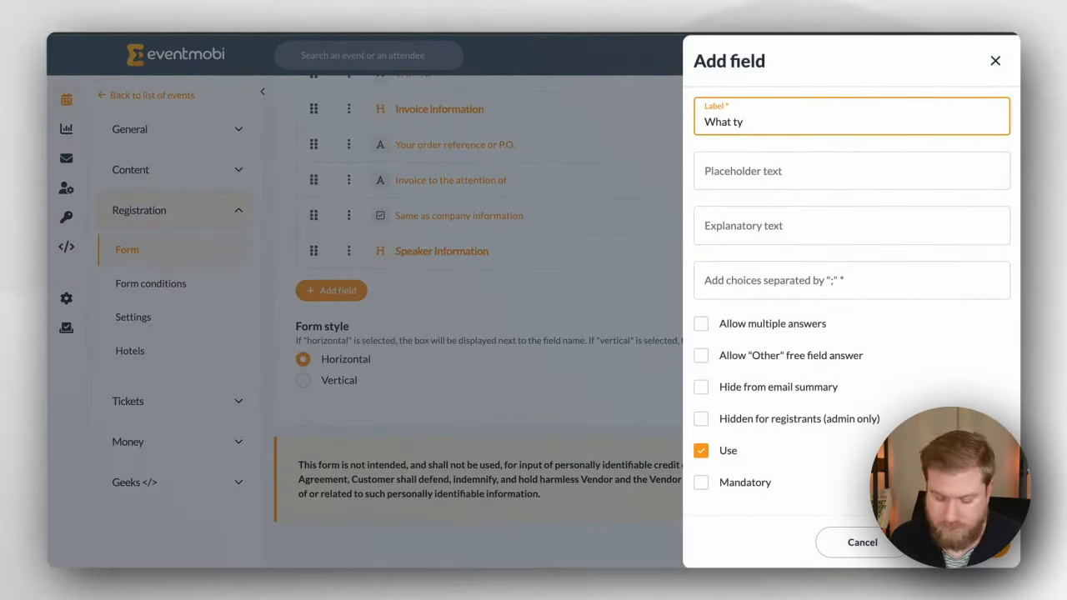
type("pe of microphone do you prefer?")
left_click(776, 282)
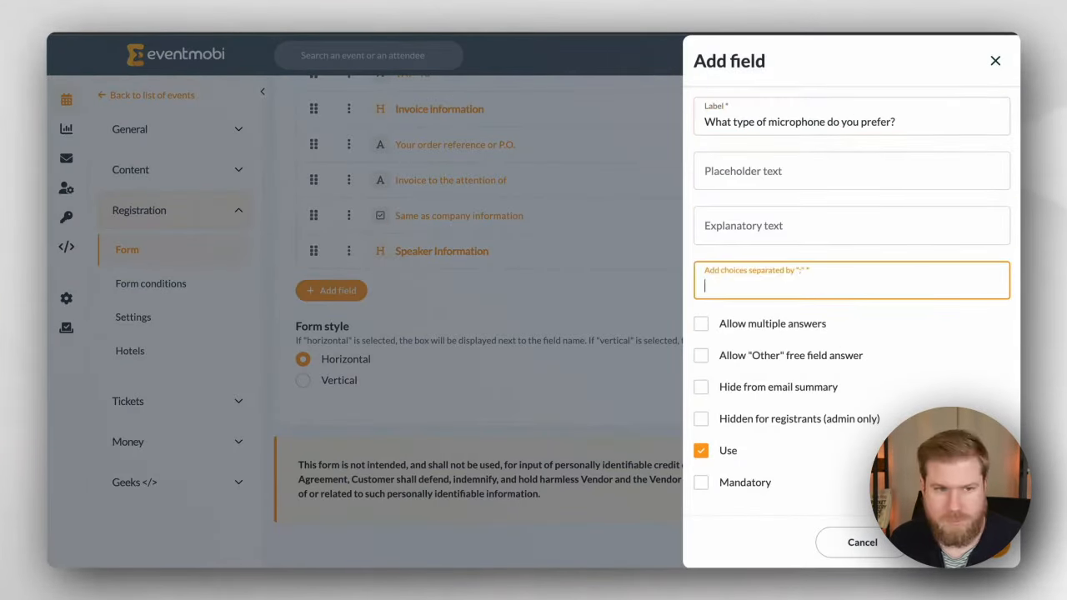
type("Handheld;Lavalier")
key("Return")
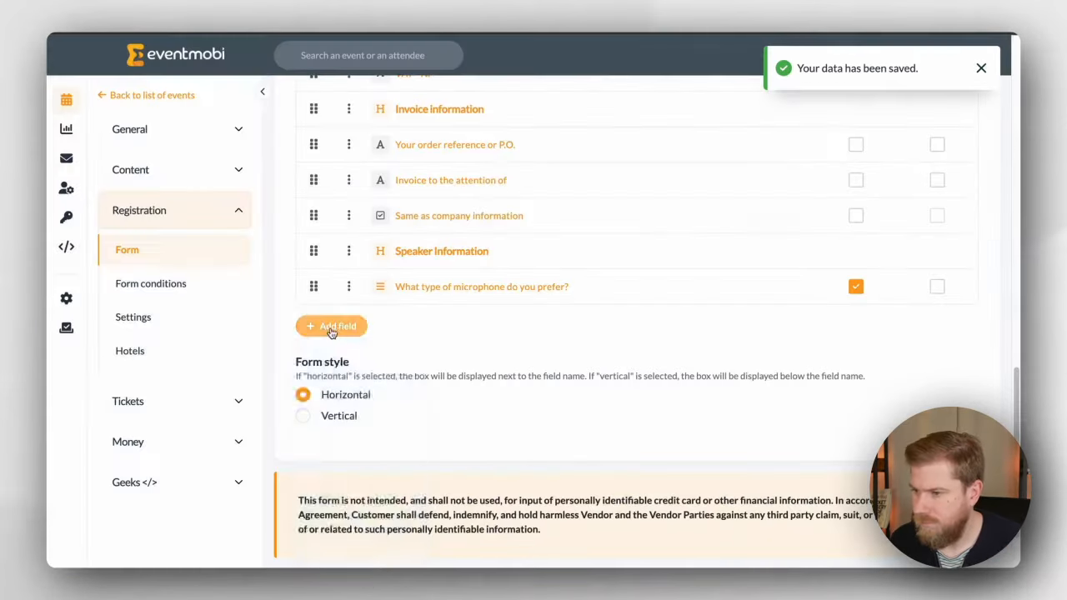
Step: Add a choice list 'How do you plan on presenting?' with Walking, At A Lectern, Seated
left_click(338, 326)
left_click(351, 541)
type("How do you plan on presenting?")
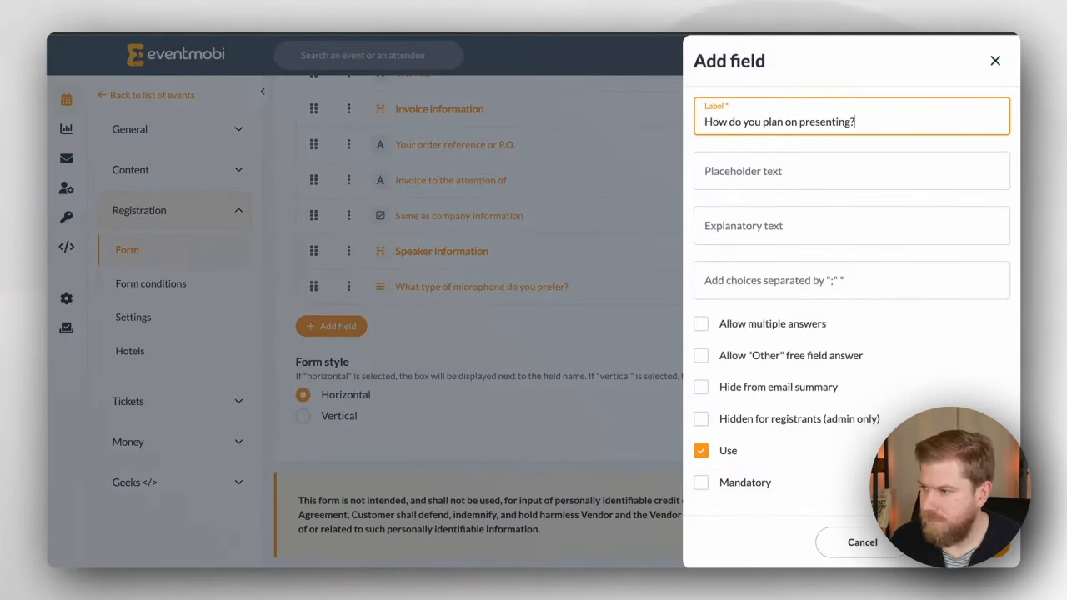
left_click(806, 281)
type("Walking;At A Lectern;Seated")
key("Return")
Step: Add a choice list 'What device will you use to present?' with own-computer and organizer's-computer options
left_click(331, 361)
left_click(353, 250)
type("Will you bring your own co")
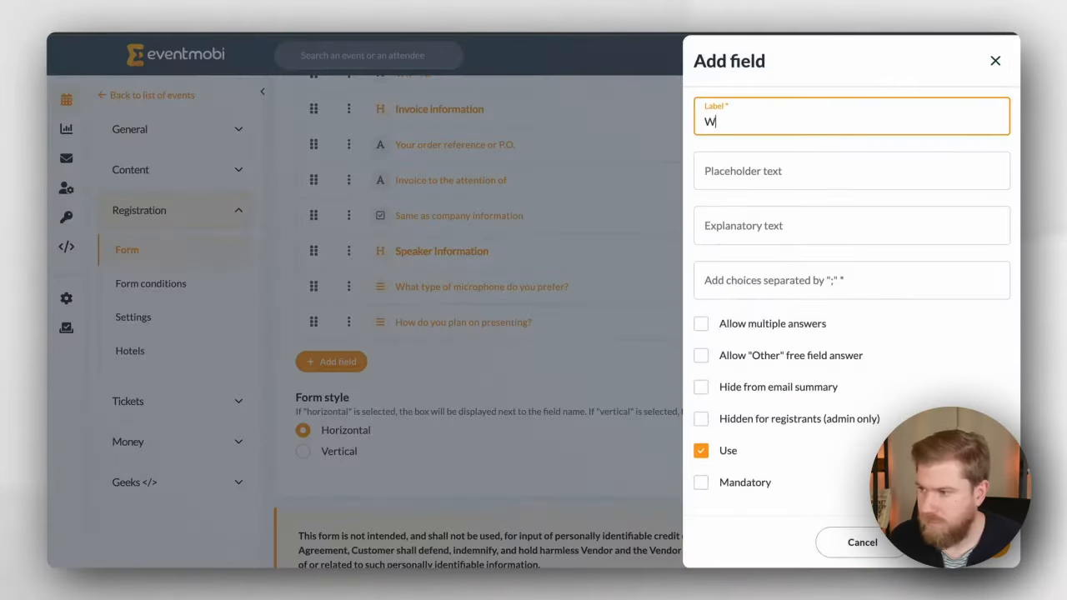
key("ctrl+a")
type("How")
key("BackSpace")
key("BackSpace")
key("BackSpace")
type("What device will you use to present?")
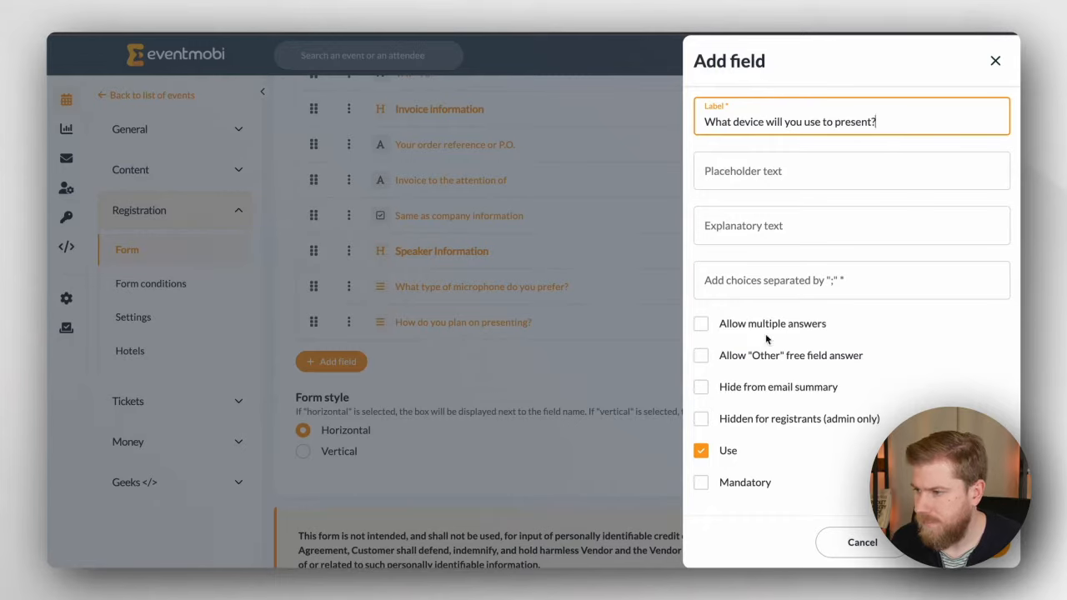
left_click(766, 282)
type("I will bring my own comput")
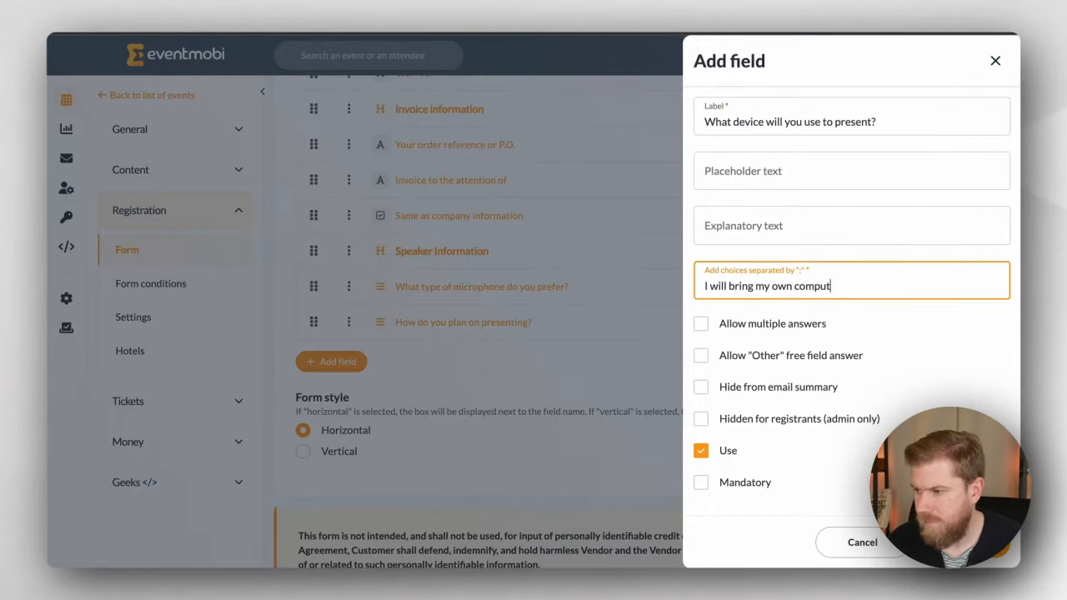
type("er with a USB-C port;I want to use the")
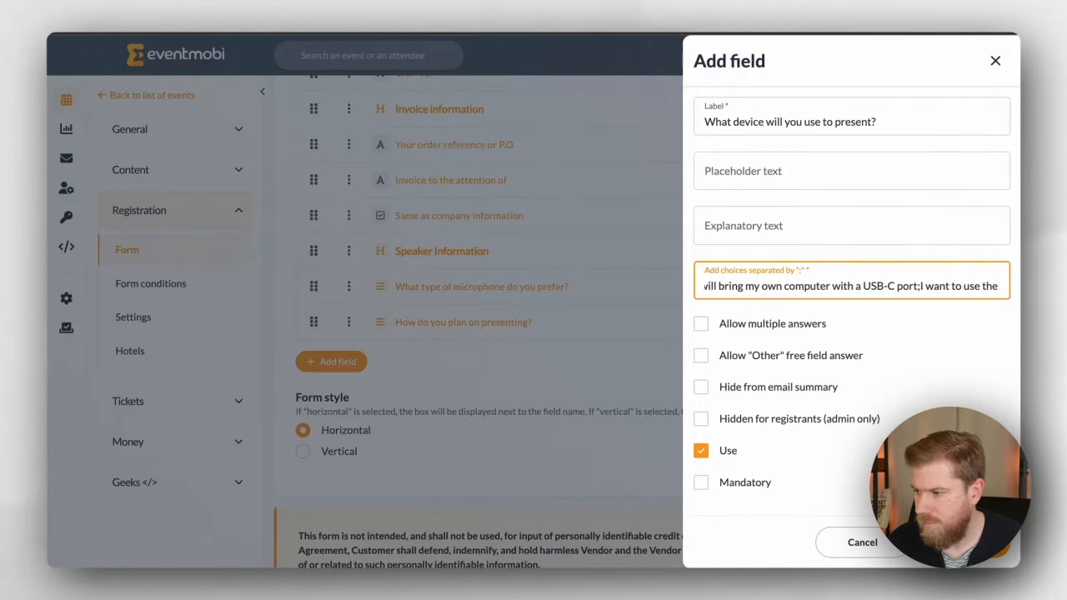
type(" organizer's computer")
key("Return")
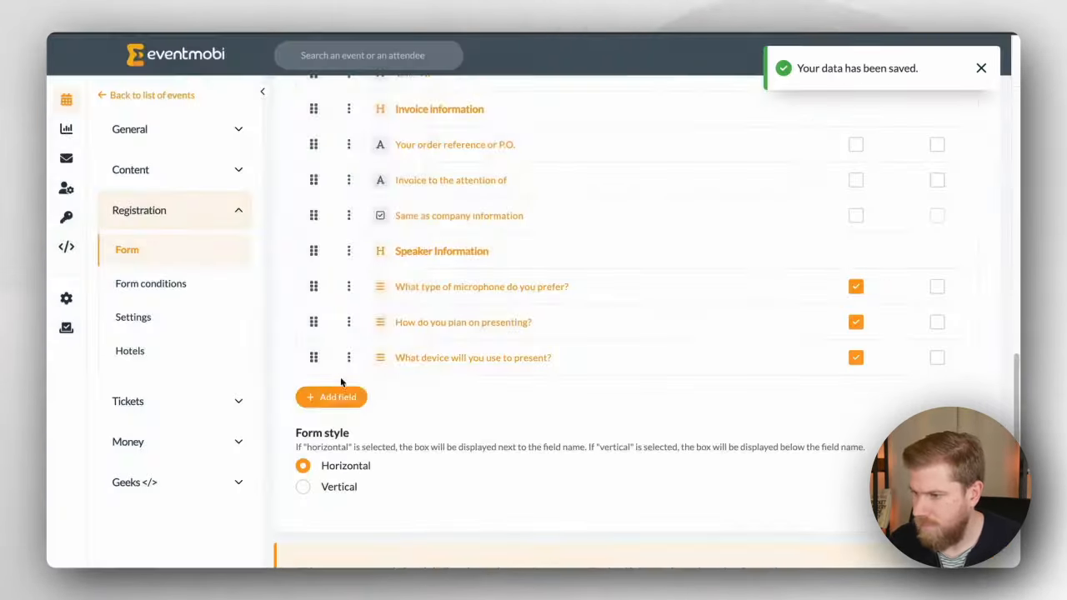
Step: Add a multi-line text field labelled 'Your Speaker Bio'
left_click(333, 397)
left_click(367, 302)
type("Please Uplo")
key("BackSpace")
key("BackSpace")
key("BackSpace")
key("BackSpace")
key("BackSpace")
key("BackSpace")
key("BackSpace")
key("BackSpace")
key("BackSpace")
key("BackSpace")
key("BackSpace")
type("Your Speaker Bio")
left_click(745, 269)
left_click(964, 543)
Step: Add file upload fields 'Your Presentation' and 'Your Profile Picture'
left_click(340, 431)
left_click(395, 245)
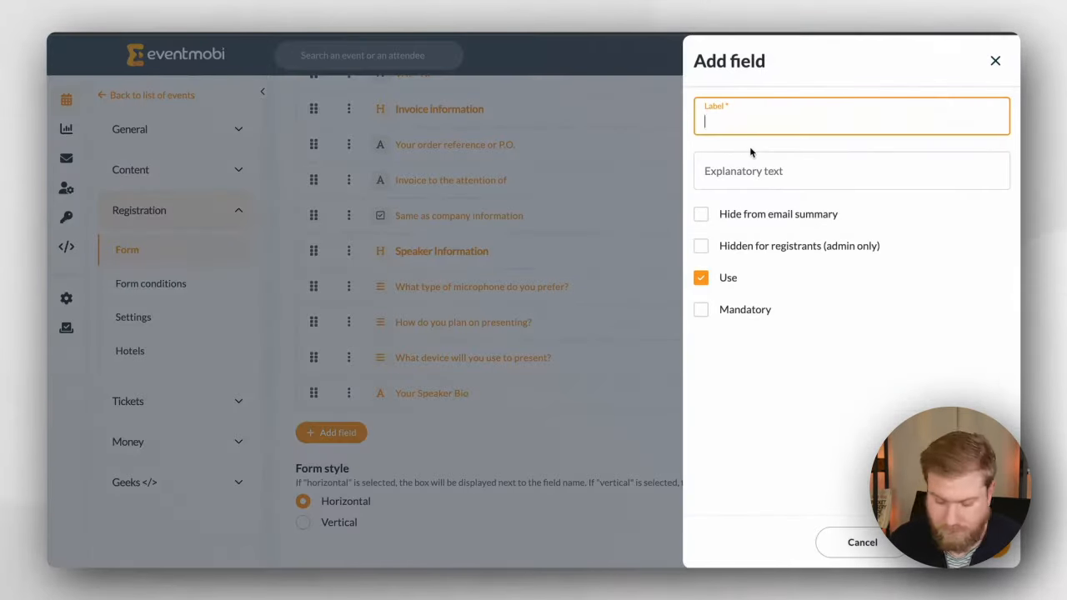
type("Your Presentation")
key("Return")
left_click(340, 463)
left_click(381, 282)
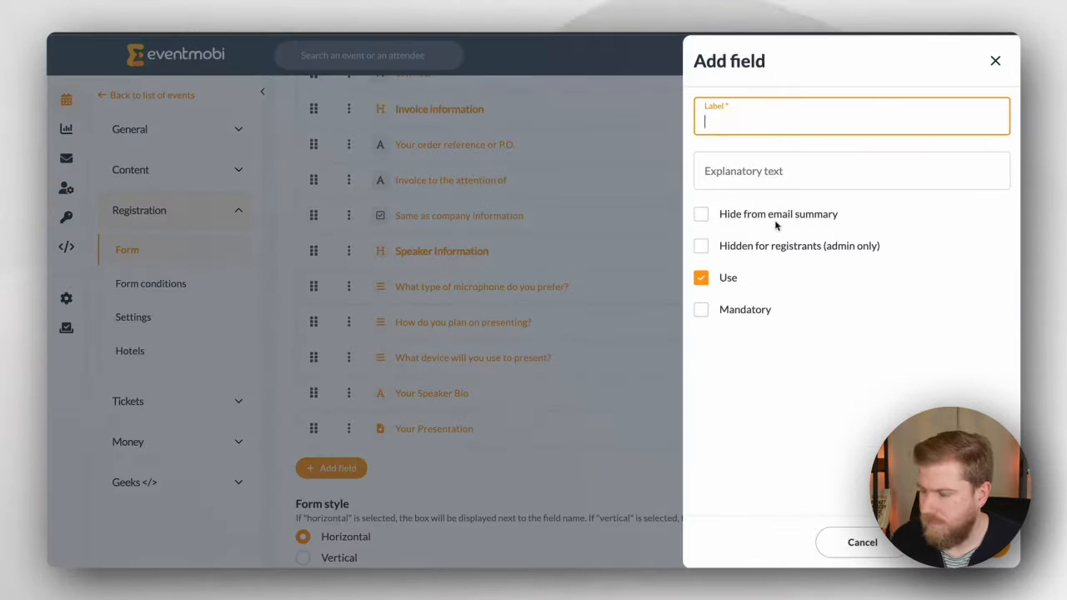
type("Your Profile Picture")
key("Return")
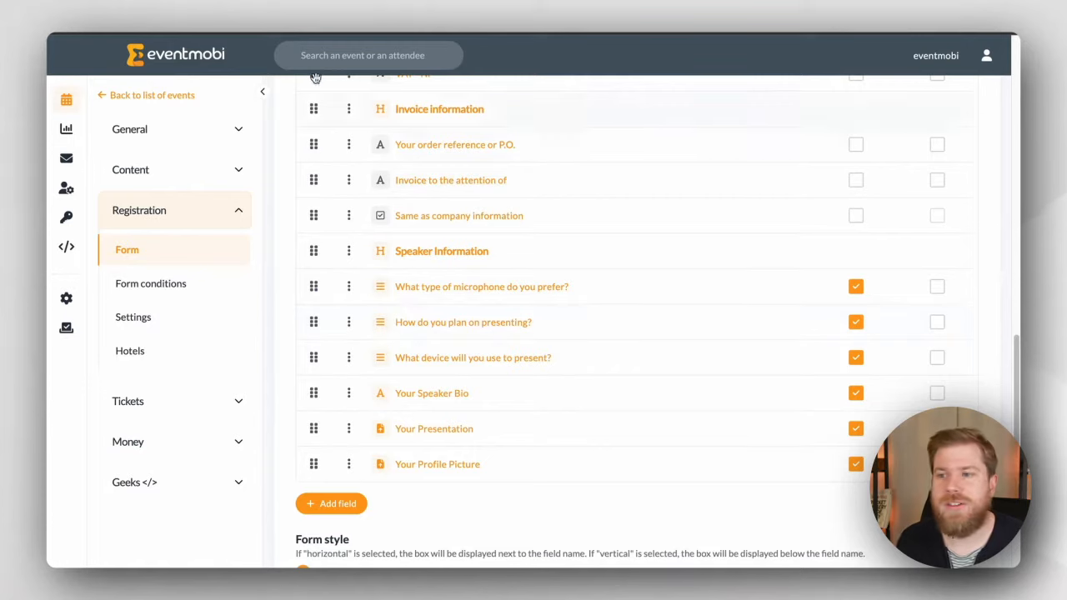
scroll(399, 166, "up", 15)
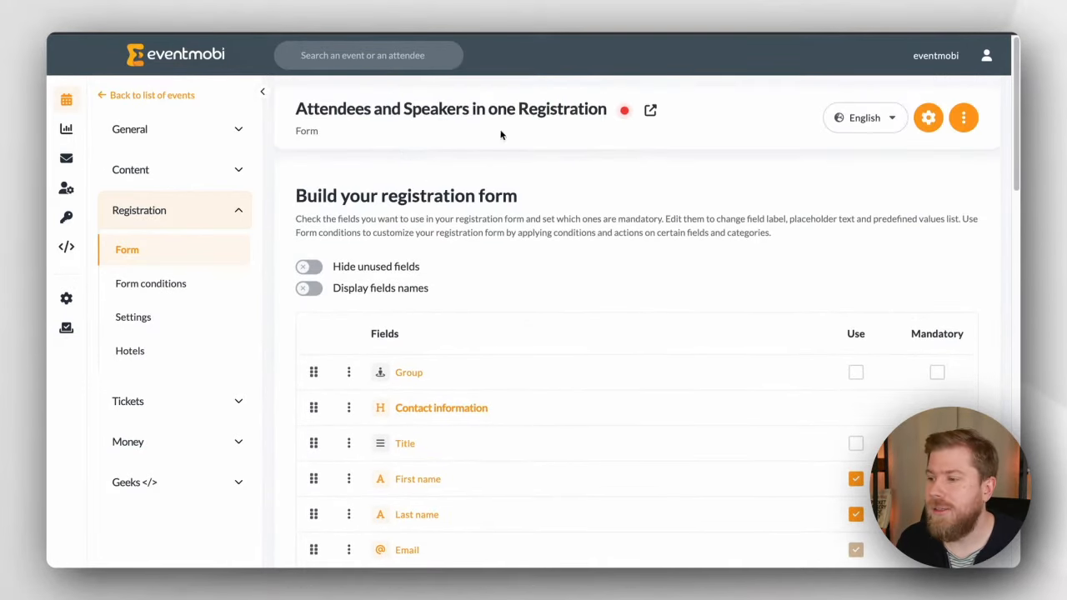
Step: Open the registration form preview and enter a test e-mail address
left_click(650, 113)
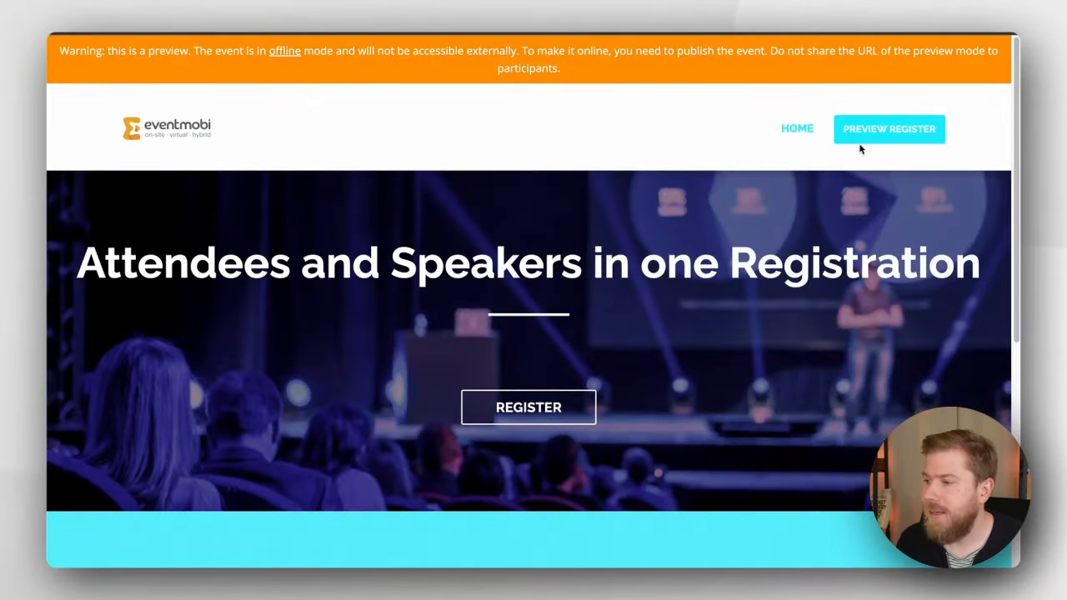
left_click(868, 132)
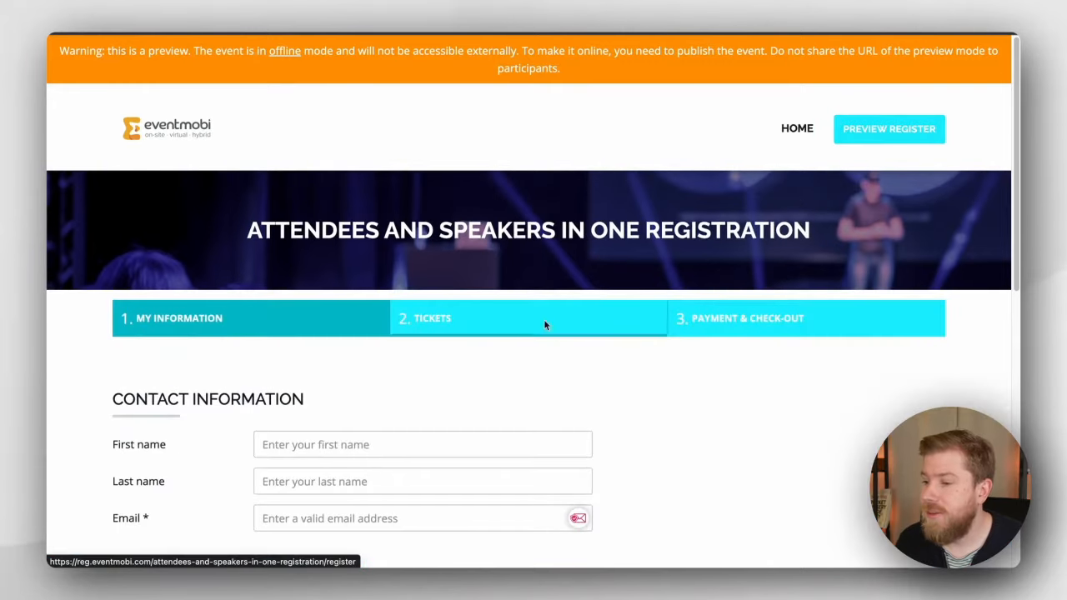
scroll(448, 393, "down", 1)
scroll(617, 362, "down", 1)
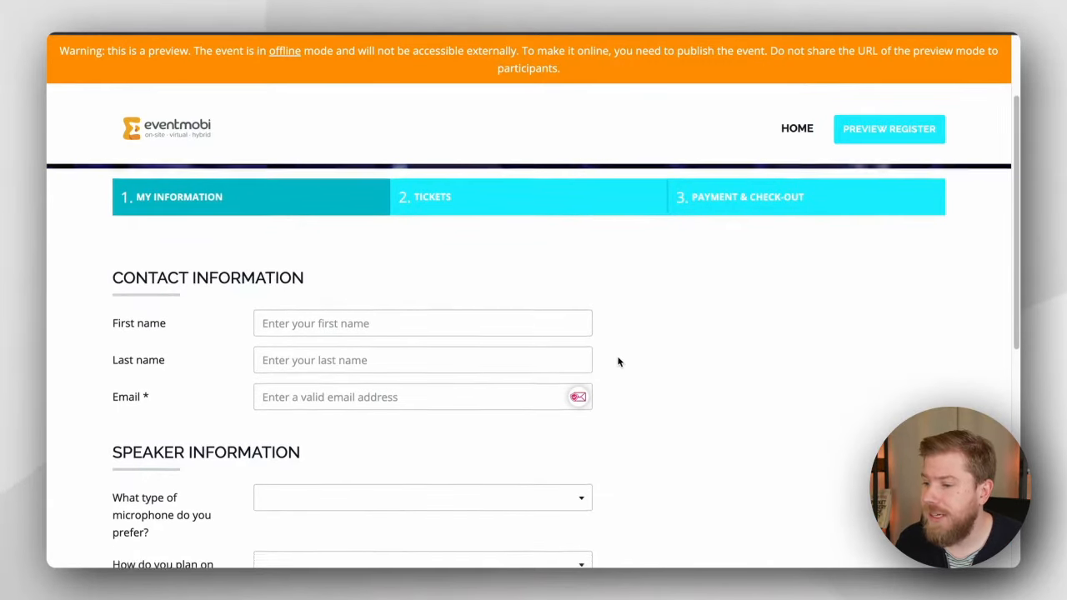
scroll(618, 359, "down", 3)
scroll(398, 339, "up", 3)
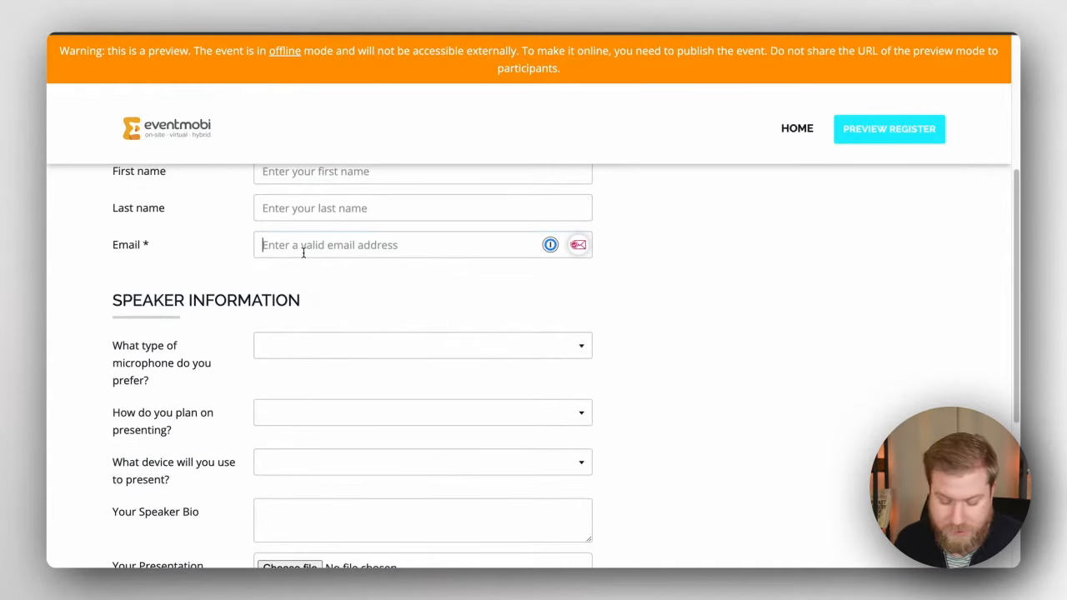
left_click(303, 252)
type("test")
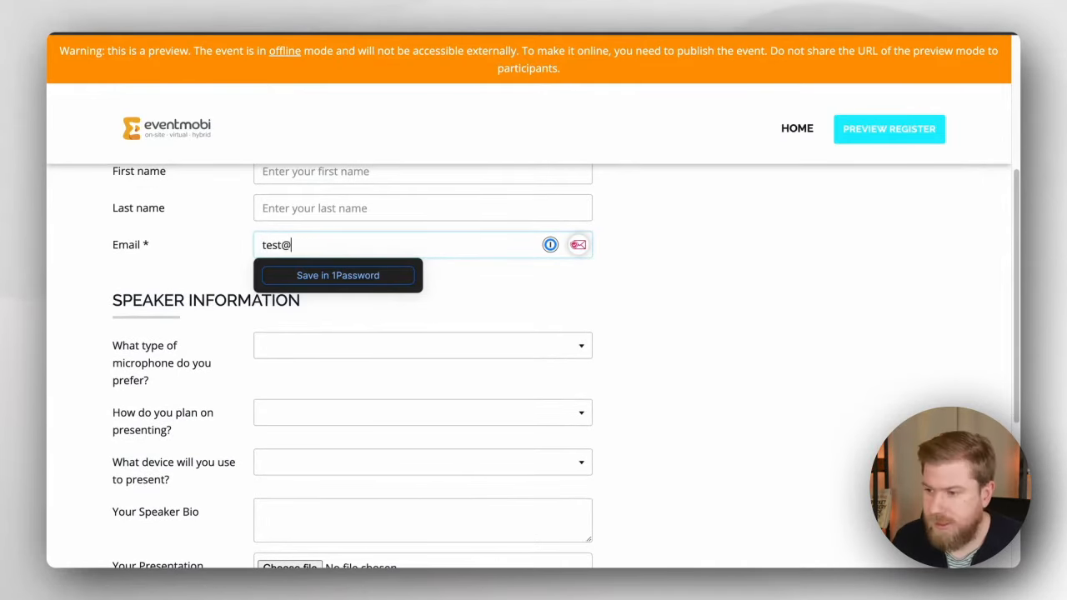
type("@eventmobi.com")
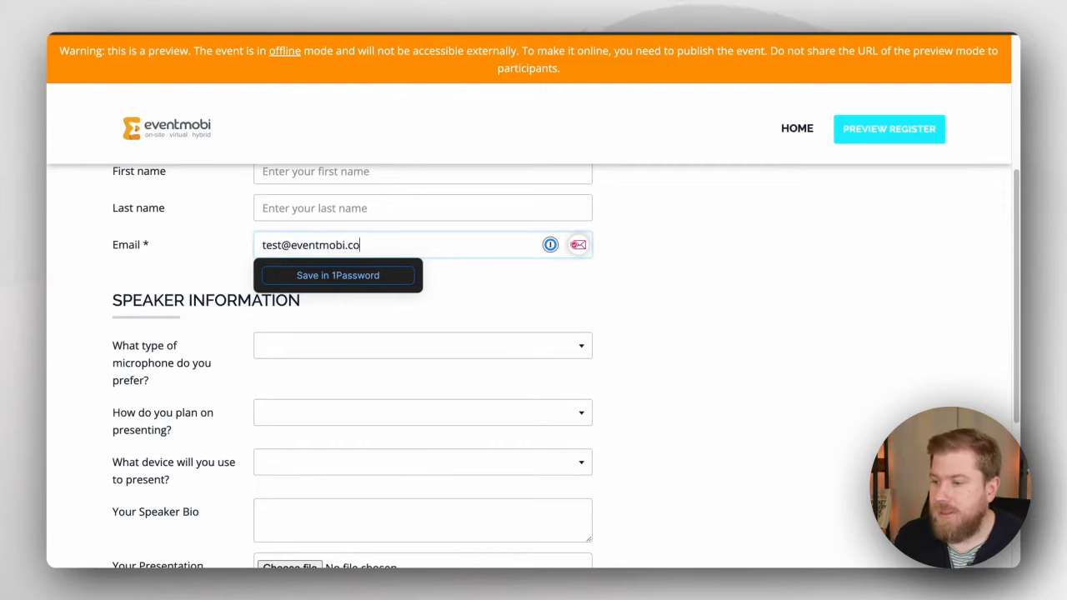
key("super+a")
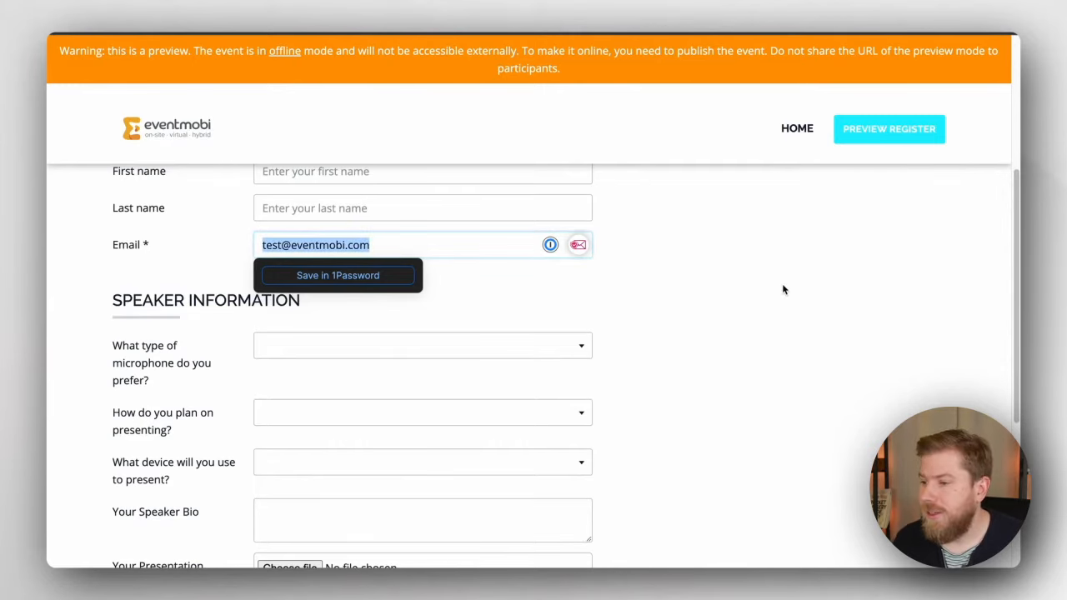
left_click(782, 289)
scroll(759, 363, "down", 4)
Step: Advance to registration fees, step back, then continue to the tickets step
left_click(877, 413)
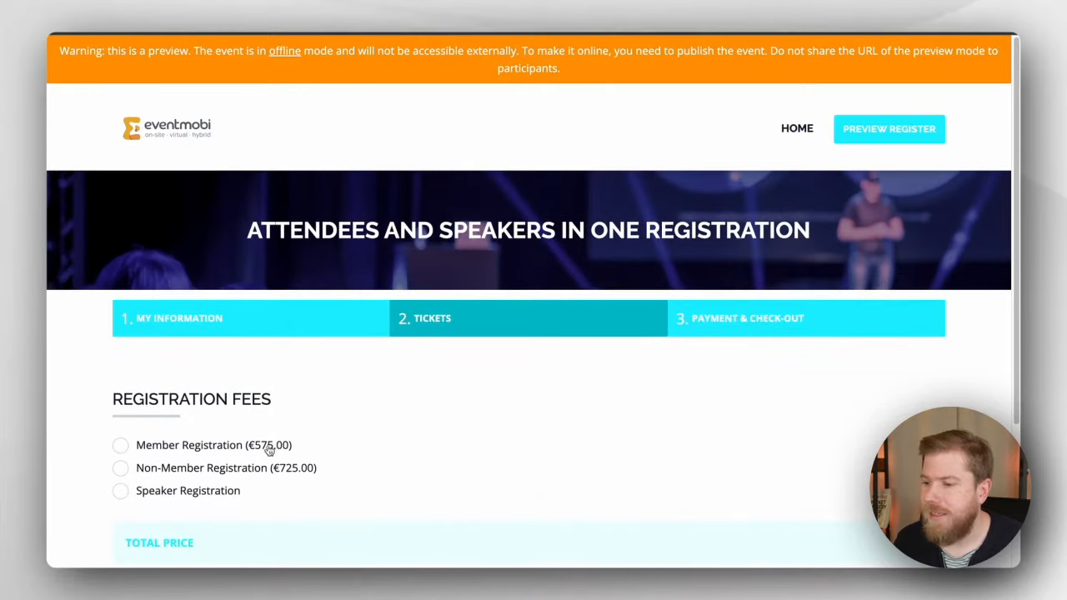
scroll(242, 499, "down", 3)
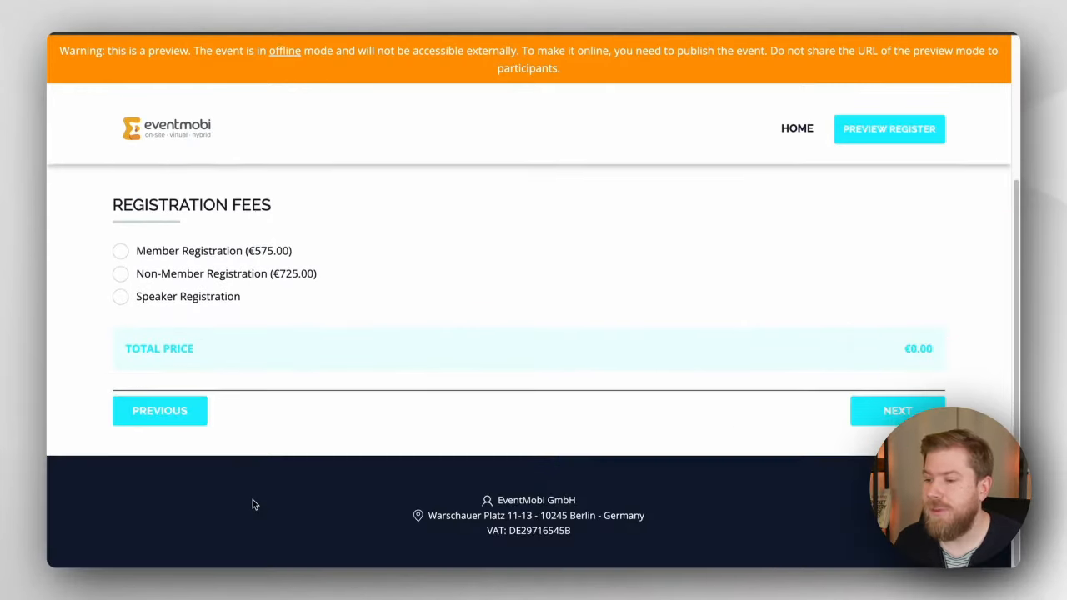
left_click(177, 421)
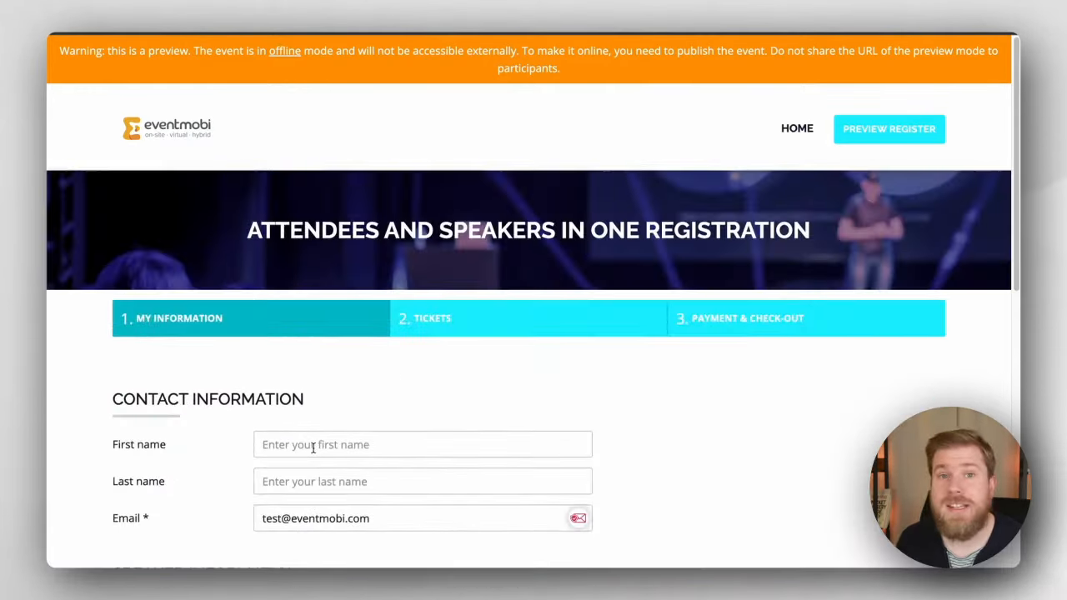
scroll(310, 448, "down", 3)
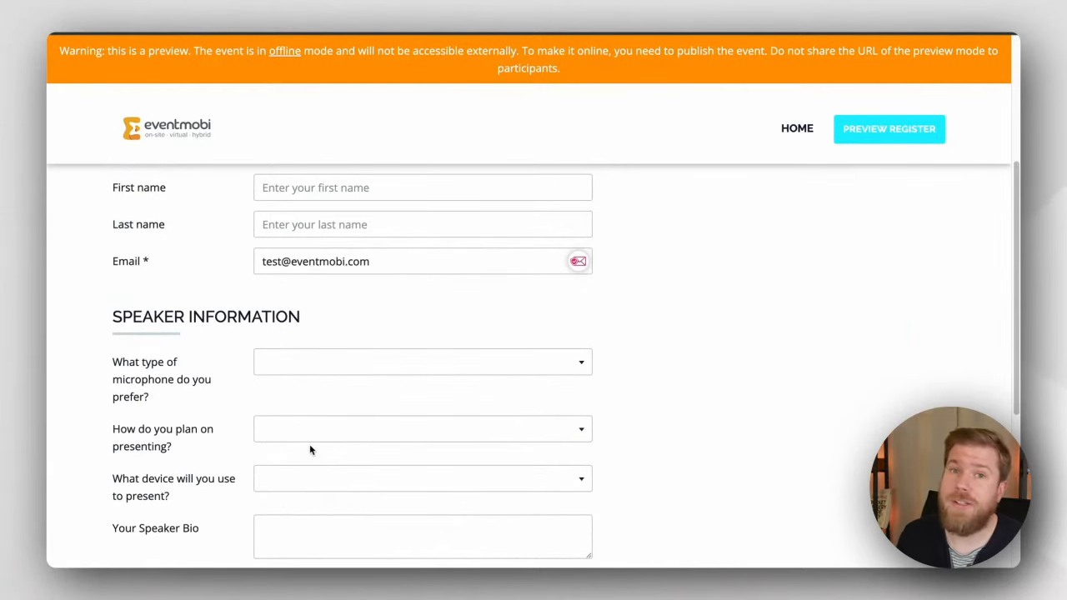
scroll(409, 442, "down", 3)
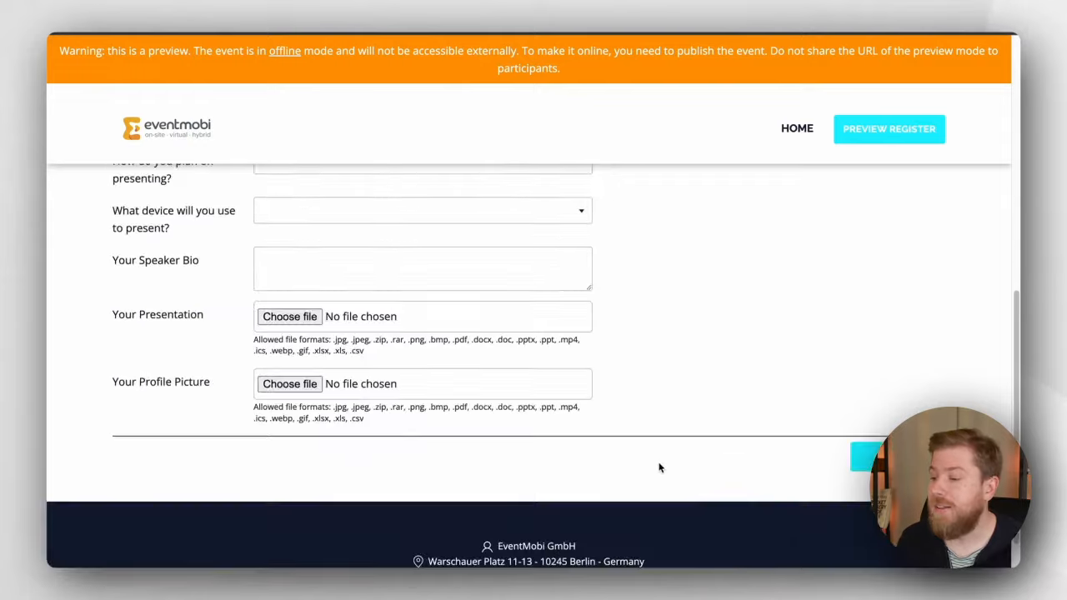
left_click(857, 456)
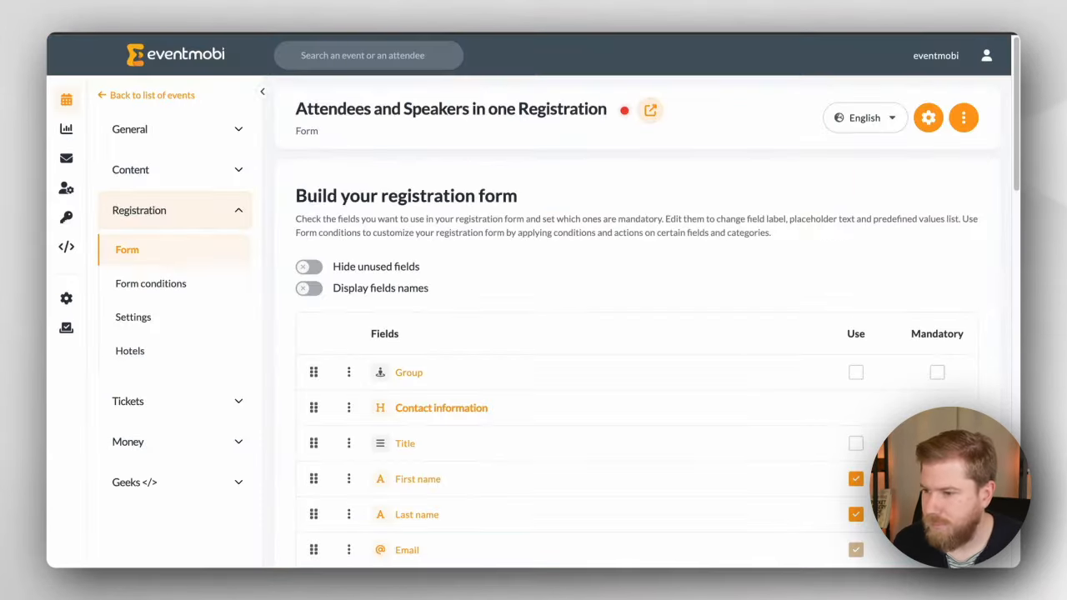
Step: In Form conditions, turn off Display for the Speaker Information heading, its six fields, and the categories
left_click(184, 284)
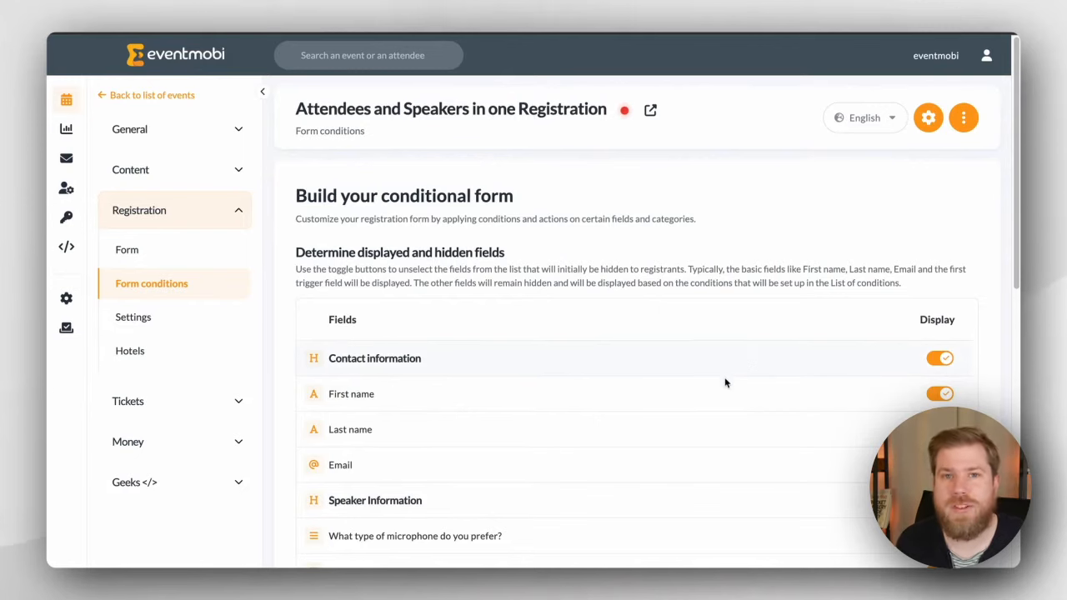
scroll(934, 126, "down", 5)
left_click(936, 125)
left_click(936, 157)
left_click(936, 192)
left_click(936, 227)
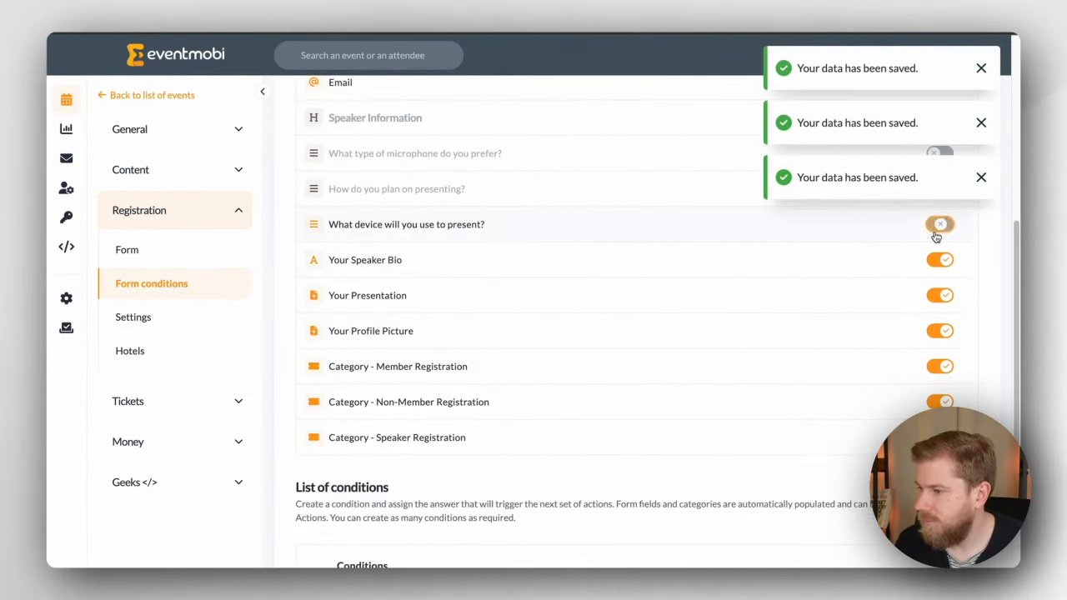
left_click(936, 262)
left_click(935, 333)
left_click(932, 368)
left_click(937, 401)
left_click(939, 298)
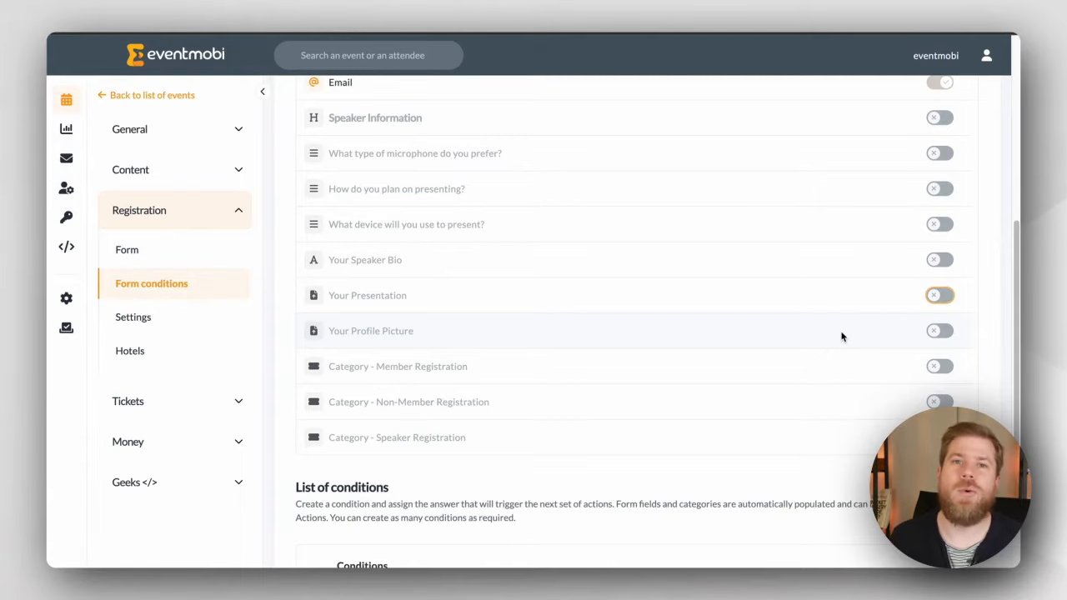
scroll(736, 276, "down", 2)
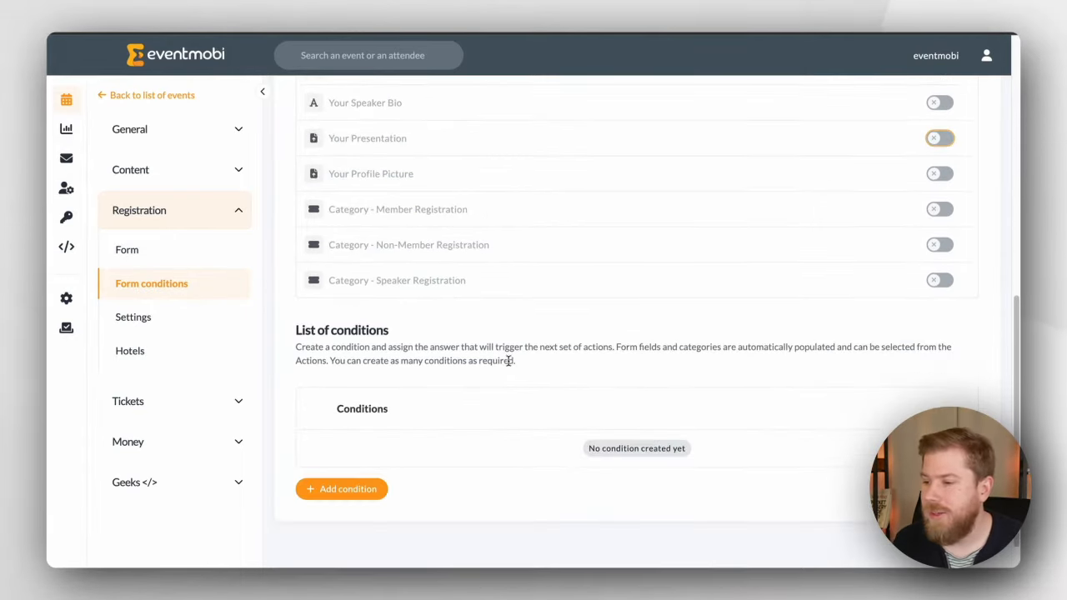
Step: Start a condition named Speaker Rule whose first action shows the Speaker Information section
left_click(357, 489)
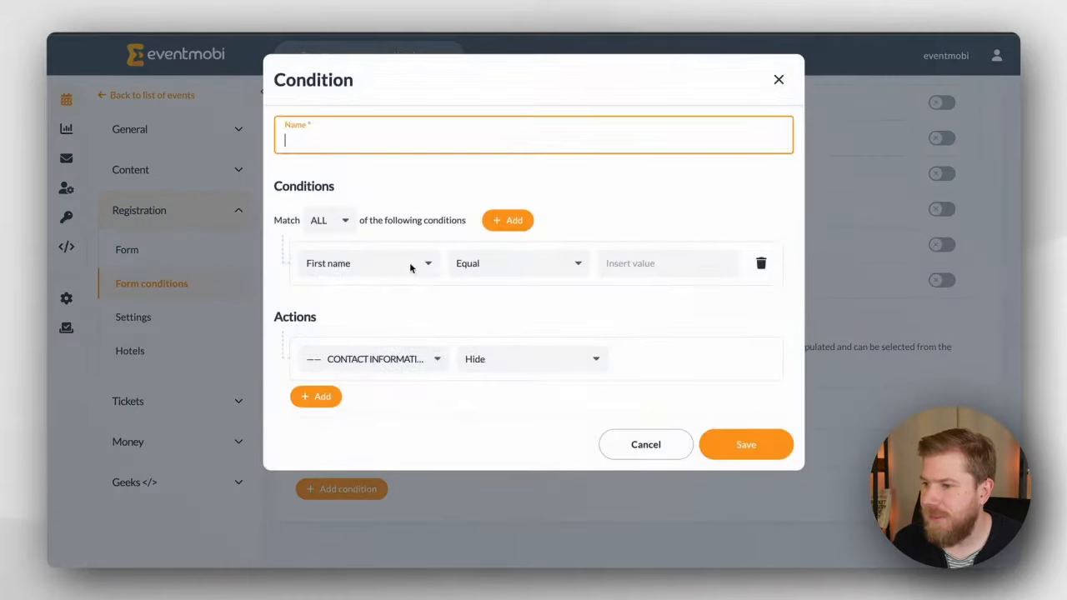
type("Spe")
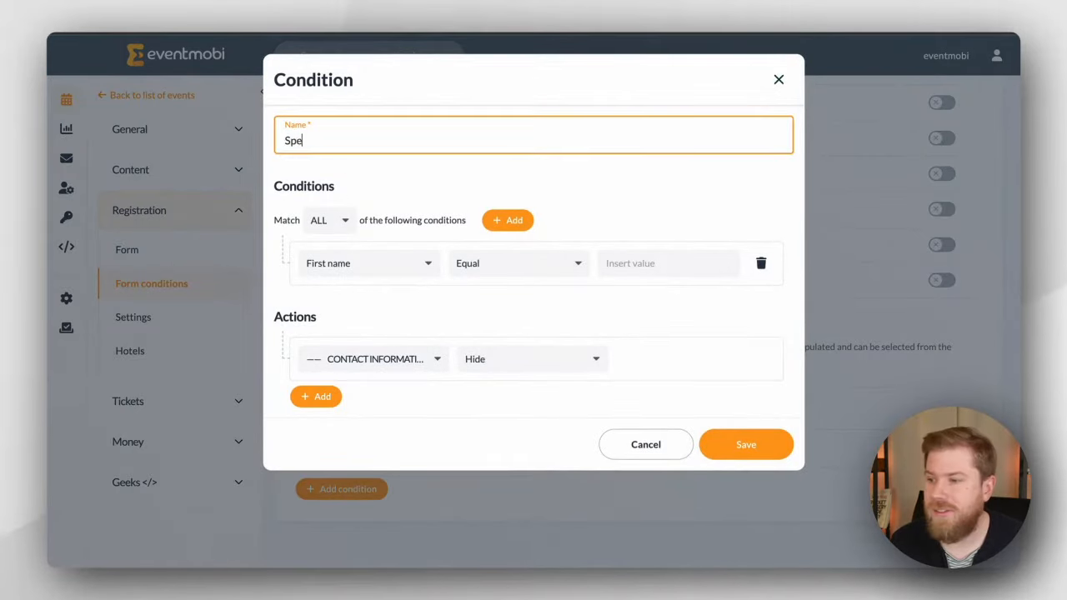
type("aker Rule")
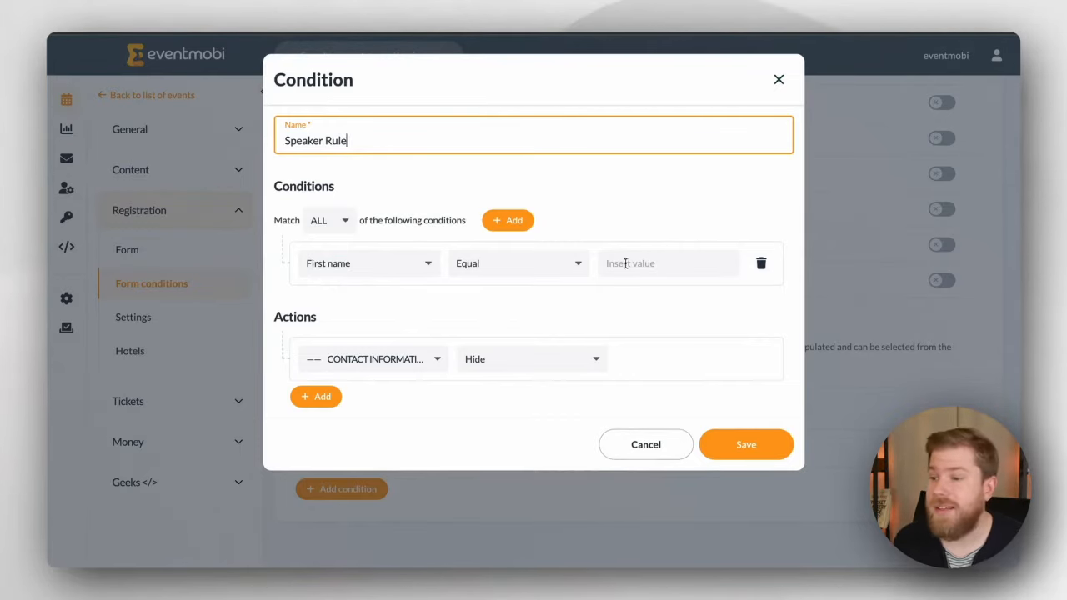
left_click_drag(276, 183, 355, 201)
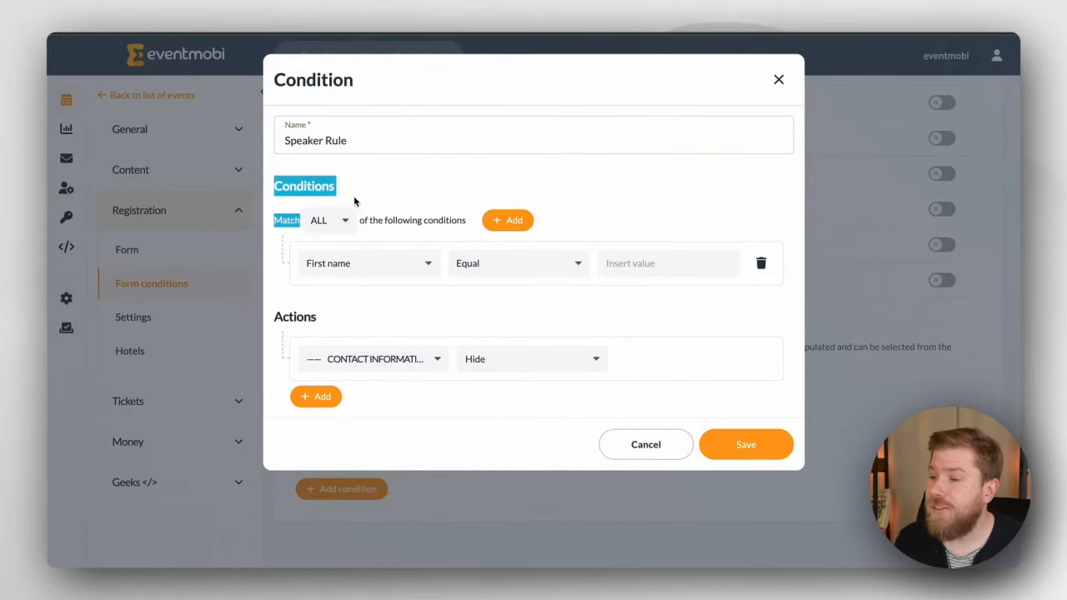
left_click(429, 199)
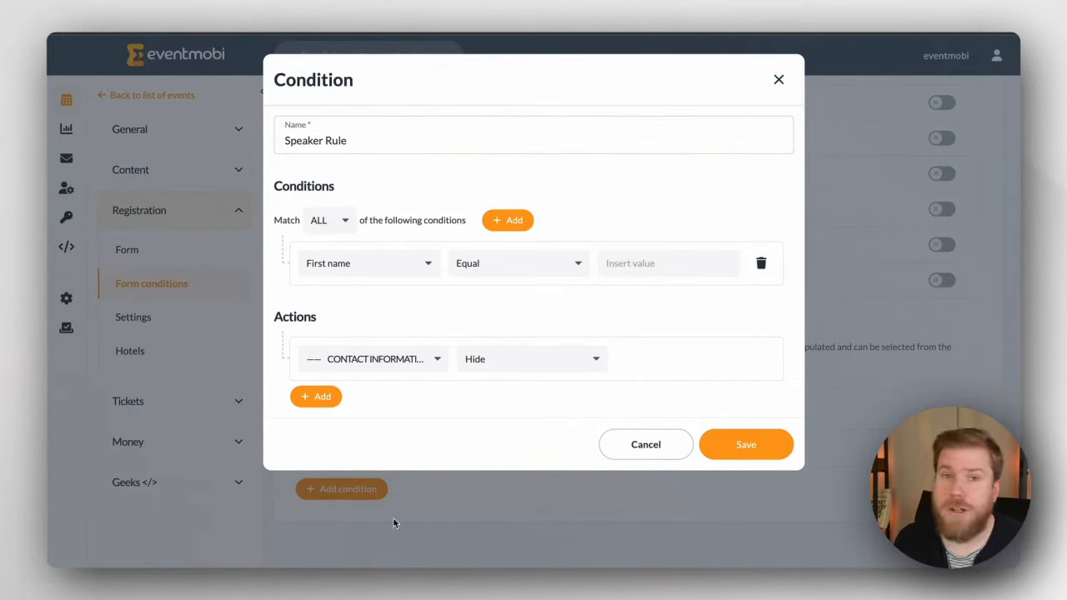
left_click(385, 364)
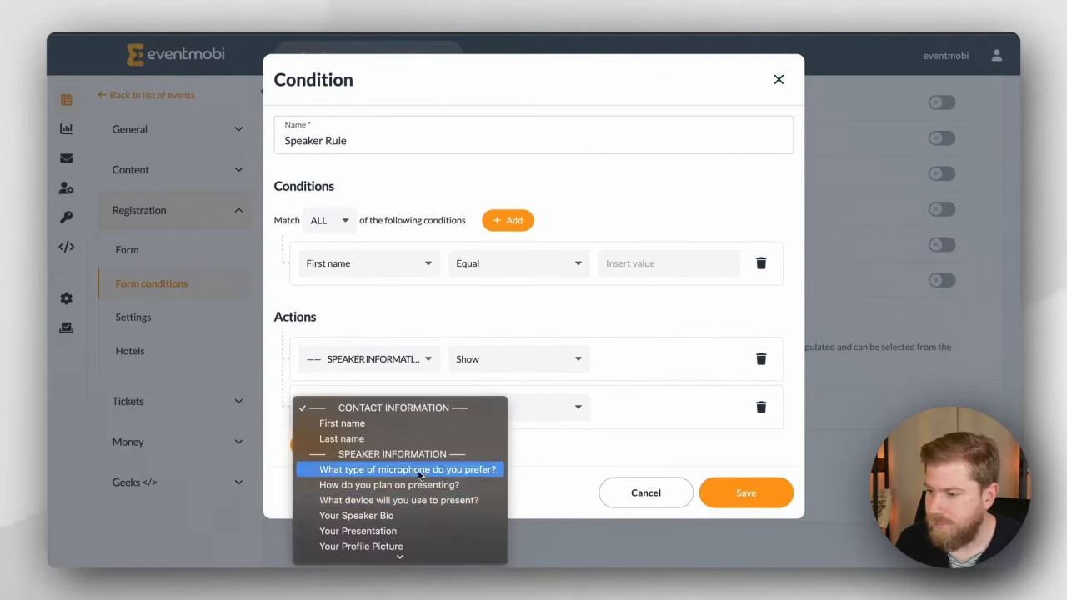
left_click(400, 467)
Step: Add Show actions for the microphone and presenting questions
left_click(489, 407)
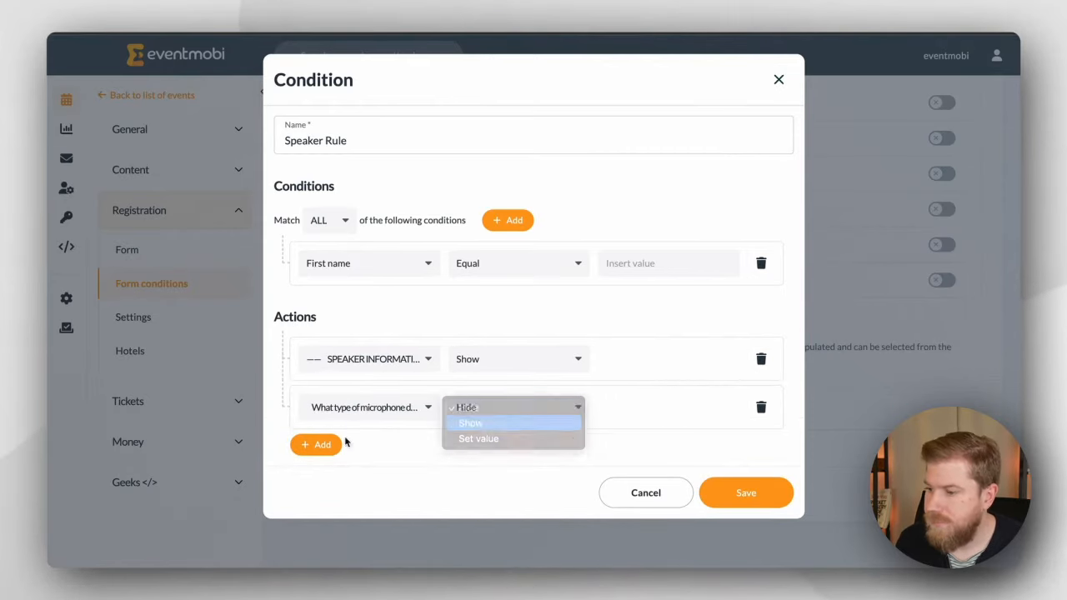
left_click(489, 424)
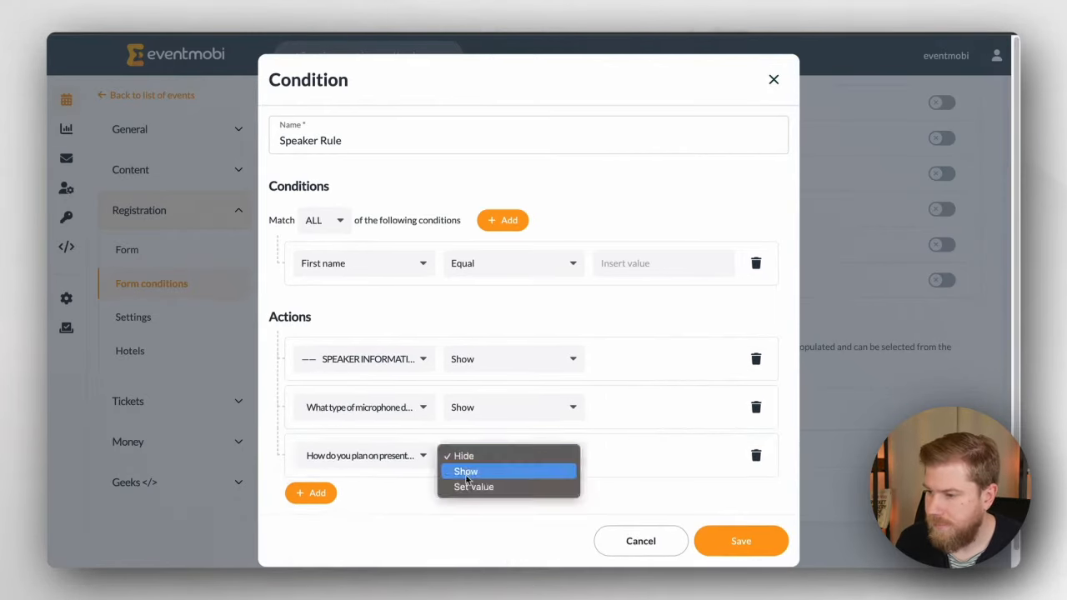
left_click(467, 469)
left_click(309, 493)
Step: Add Show actions for Your Speaker Bio and the presentation device question
left_click(364, 486)
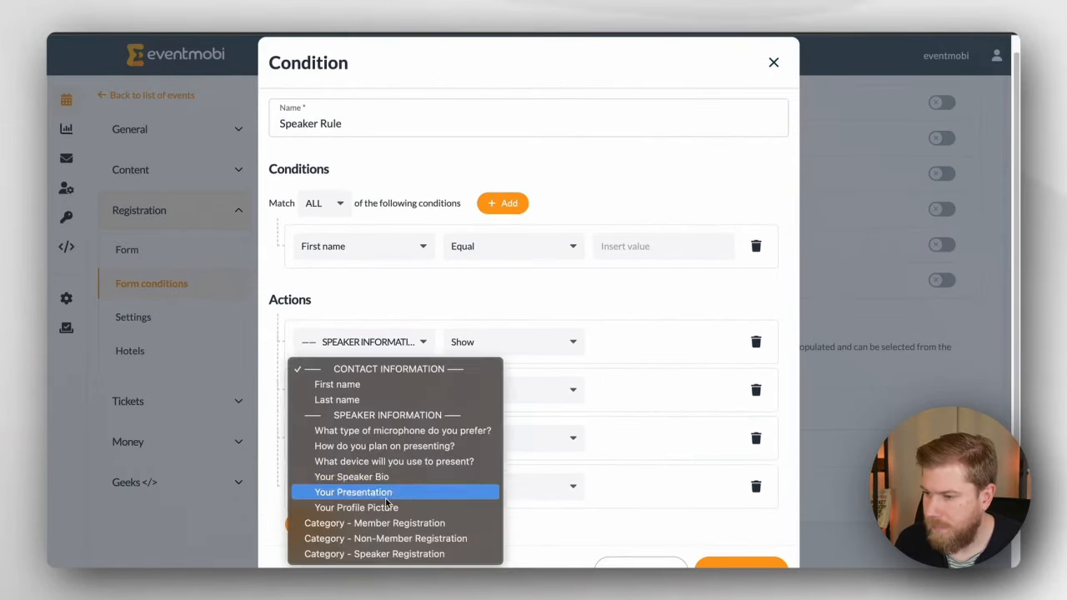
left_click(351, 477)
left_click(484, 487)
left_click(507, 480)
left_click(309, 522)
left_click(364, 535)
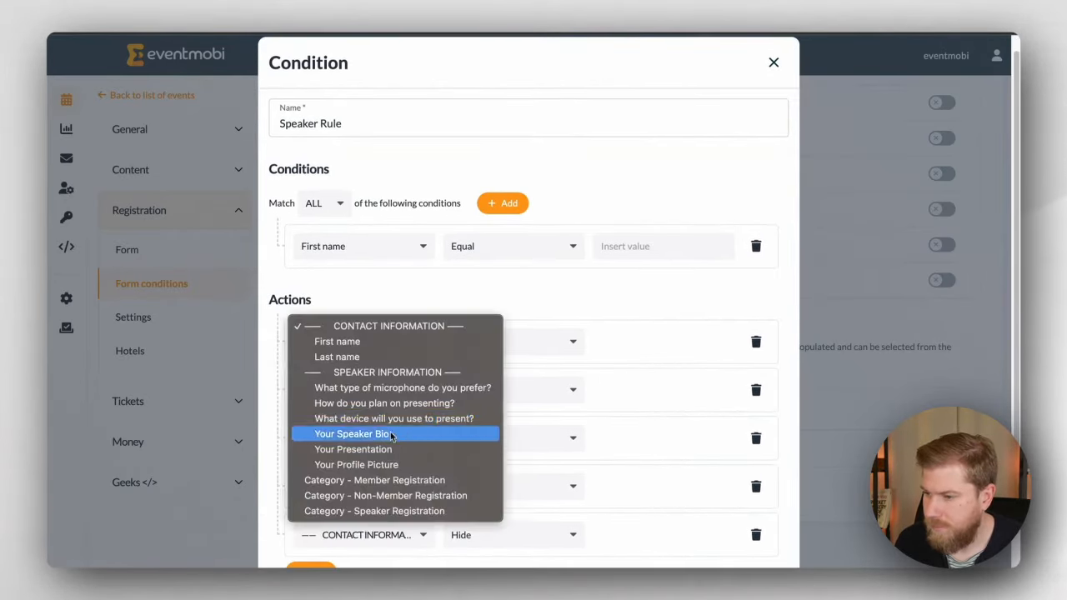
left_click(381, 416)
left_click(469, 536)
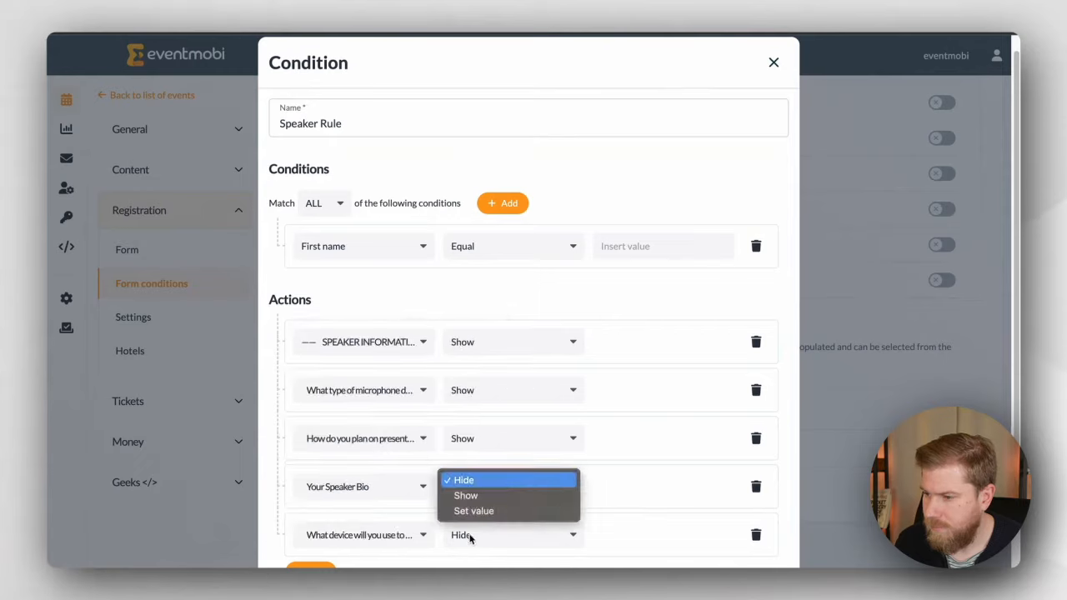
left_click(470, 496)
Step: Add a Show action for Your Presentation
scroll(433, 500, "down", 2)
left_click(328, 481)
left_click(365, 487)
left_click(383, 494)
left_click(518, 492)
left_click(500, 499)
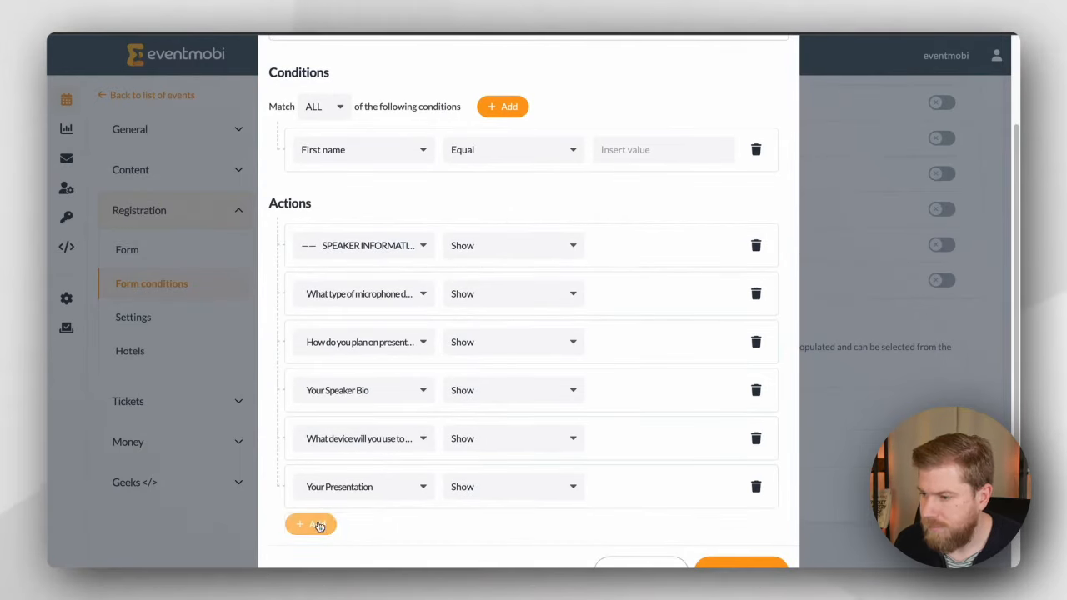
Step: Add a Show action for Your Profile Picture and save the Speaker Rule condition
left_click(319, 525)
left_click(364, 535)
left_click(351, 464)
scroll(501, 467, "down", 1)
left_click(514, 464)
left_click(467, 482)
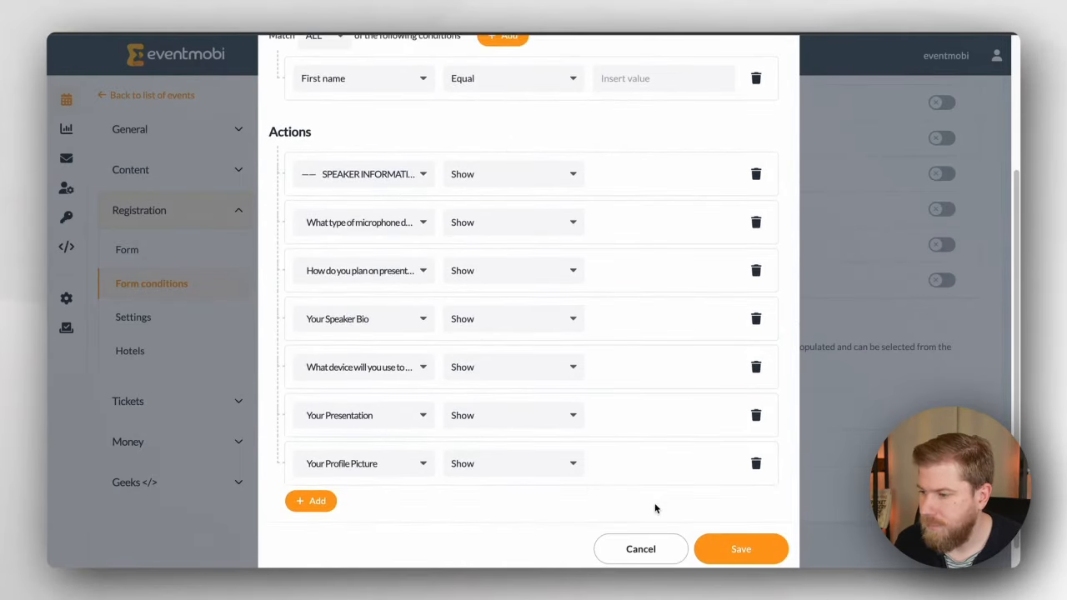
left_click(713, 550)
Step: Add a 'Speaker code' field explaining speakers must enter the organizer-provided code
left_click(167, 252)
left_click(330, 239)
left_click(346, 360)
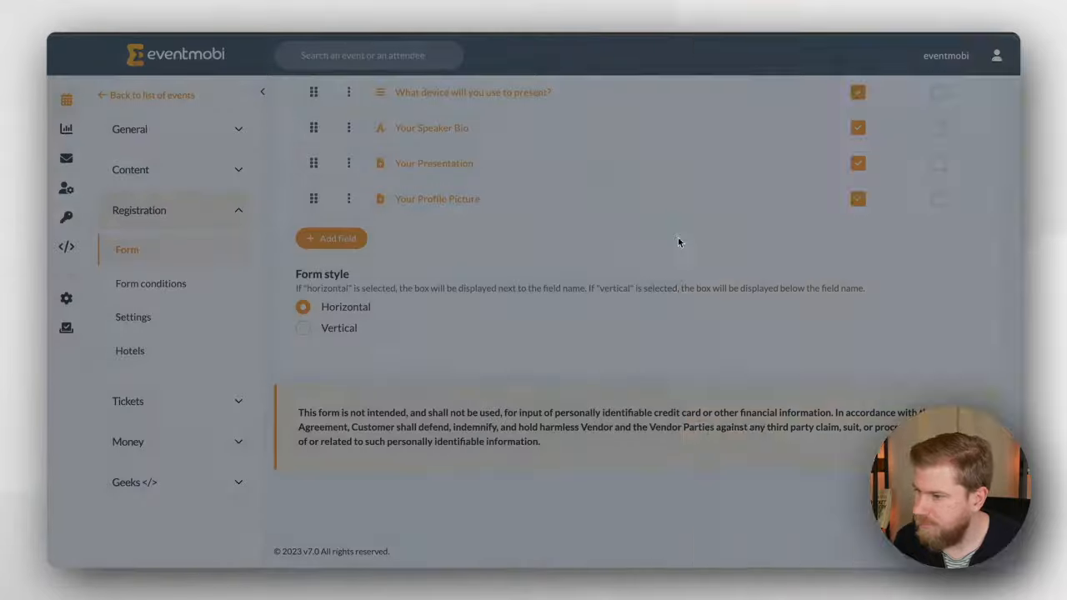
left_click(801, 106)
type("Your speaker code")
left_click(734, 122)
key("BackSpace")
key("BackSpace")
key("BackSpace")
key("BackSpace")
key("BackSpace")
key("BackSpace")
type("S")
left_click(782, 215)
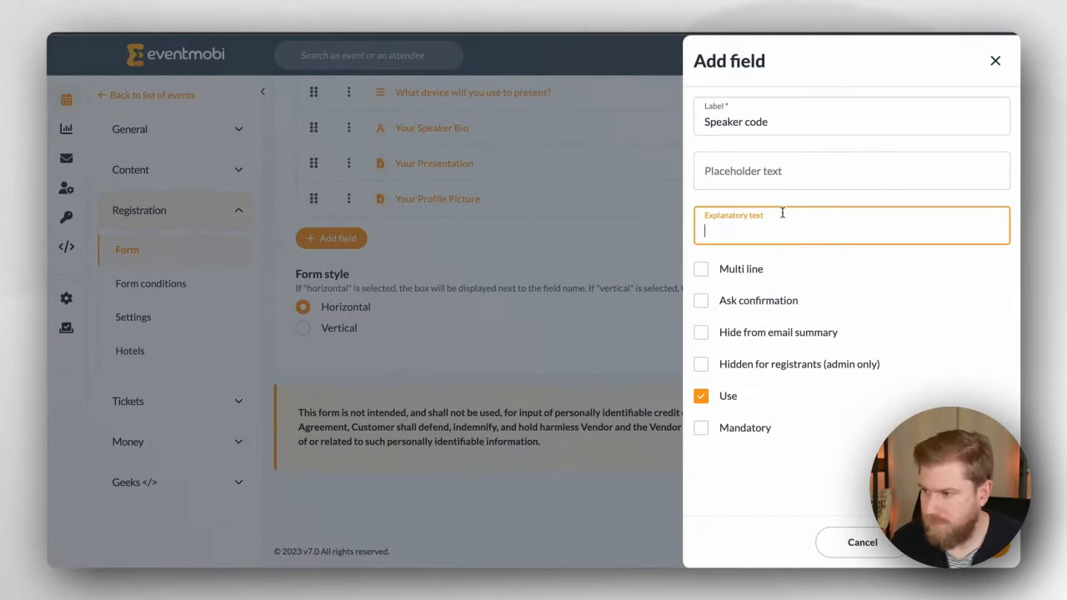
type("If you are a speaker, you must enter the speaker code provided by the organizer here.")
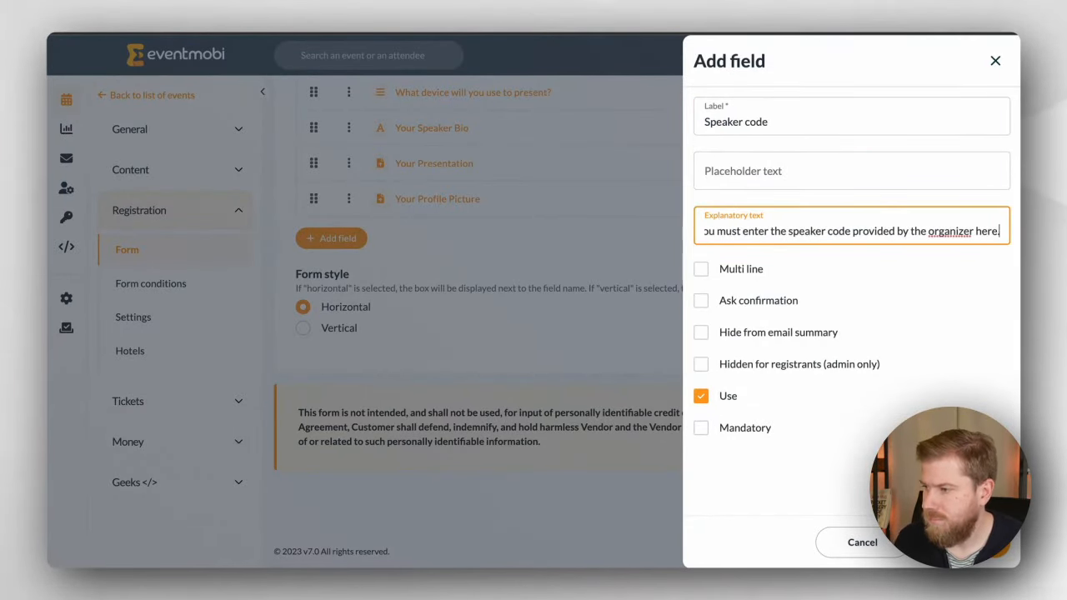
left_click(962, 543)
Step: Move the Speaker code field to just below VAT - Nr
left_click_drag(313, 234, 308, 160)
scroll(298, 415, "up", 3)
left_click_drag(314, 429, 330, 191)
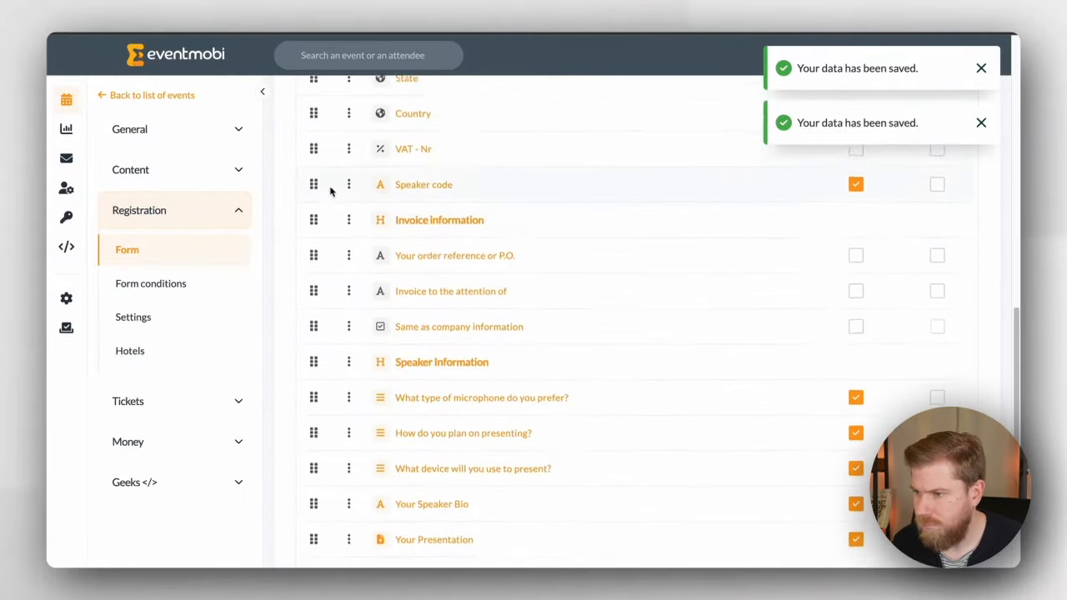
scroll(326, 309, "up", 6)
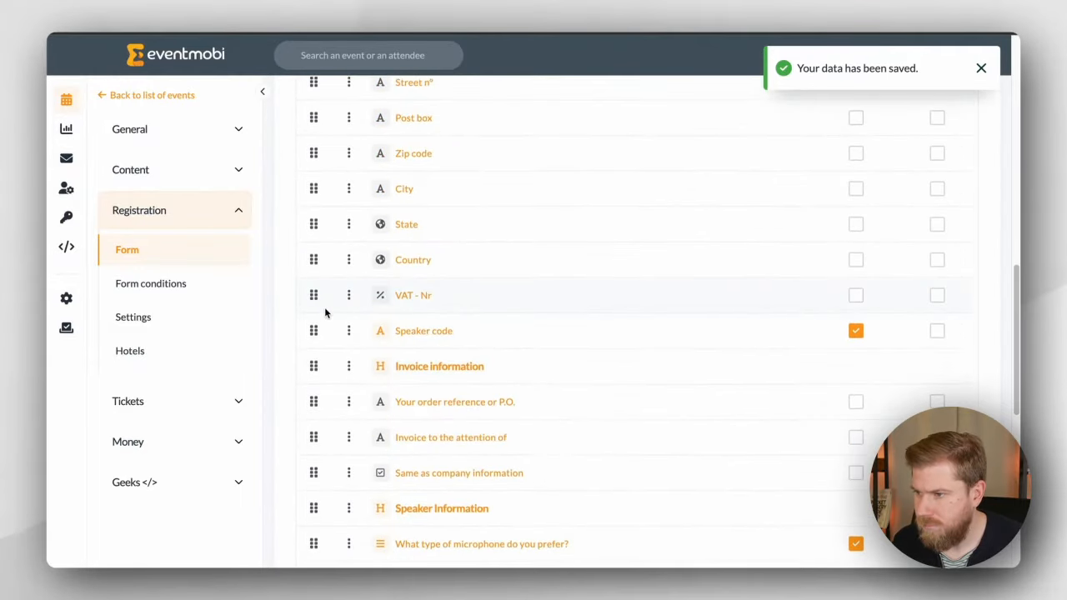
Step: Edit Speaker Rule so its condition is Speaker code Equal to the speaker code, and save
left_click(212, 292)
scroll(554, 401, "down", 2)
scroll(550, 403, "down", 5)
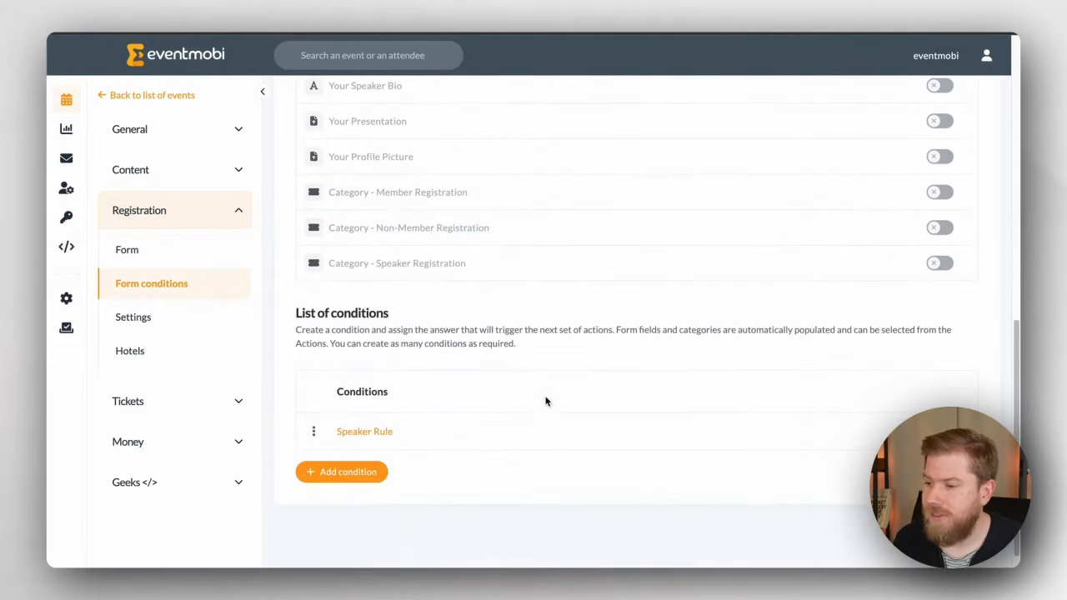
left_click(371, 432)
left_click(364, 263)
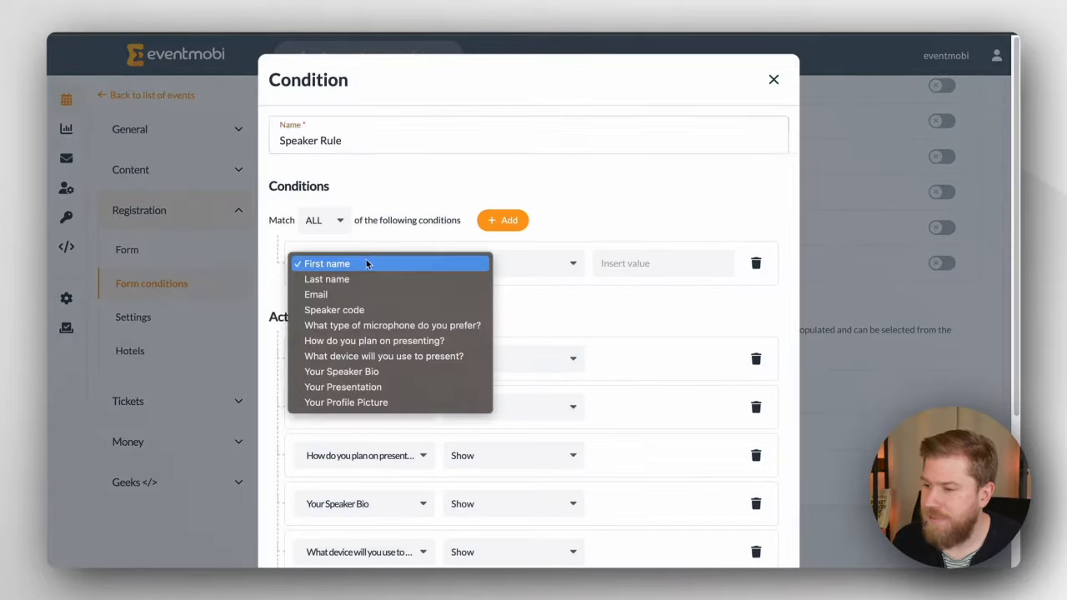
left_click(400, 310)
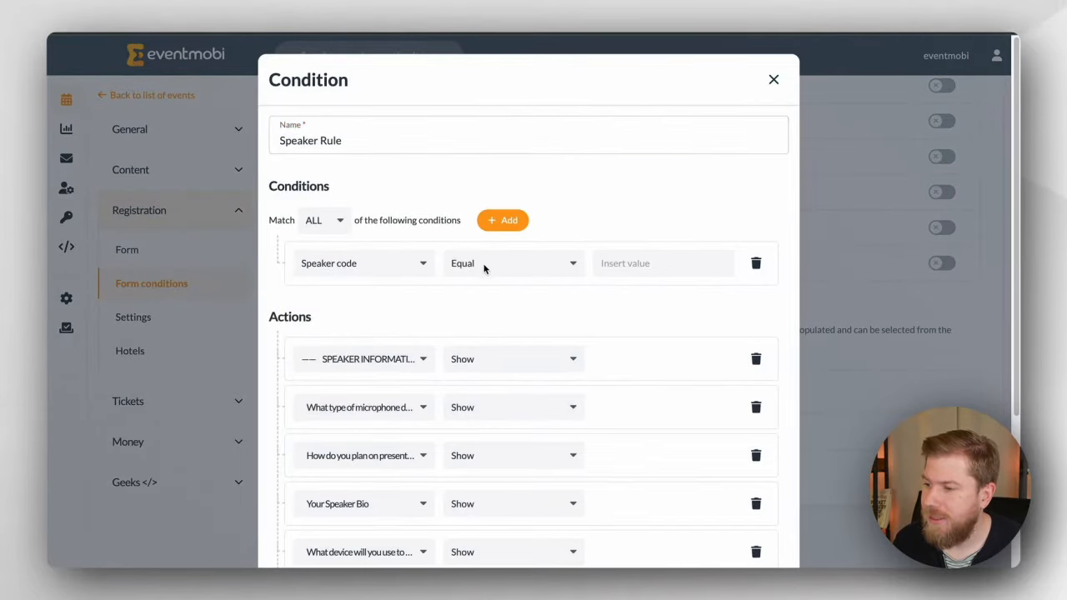
left_click(489, 267)
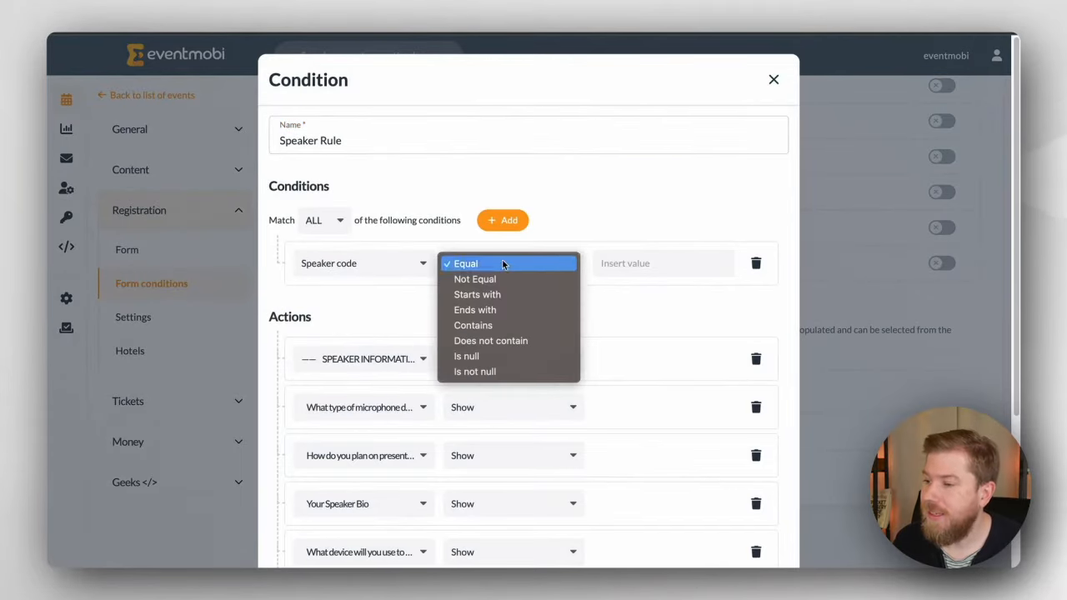
left_click(602, 263)
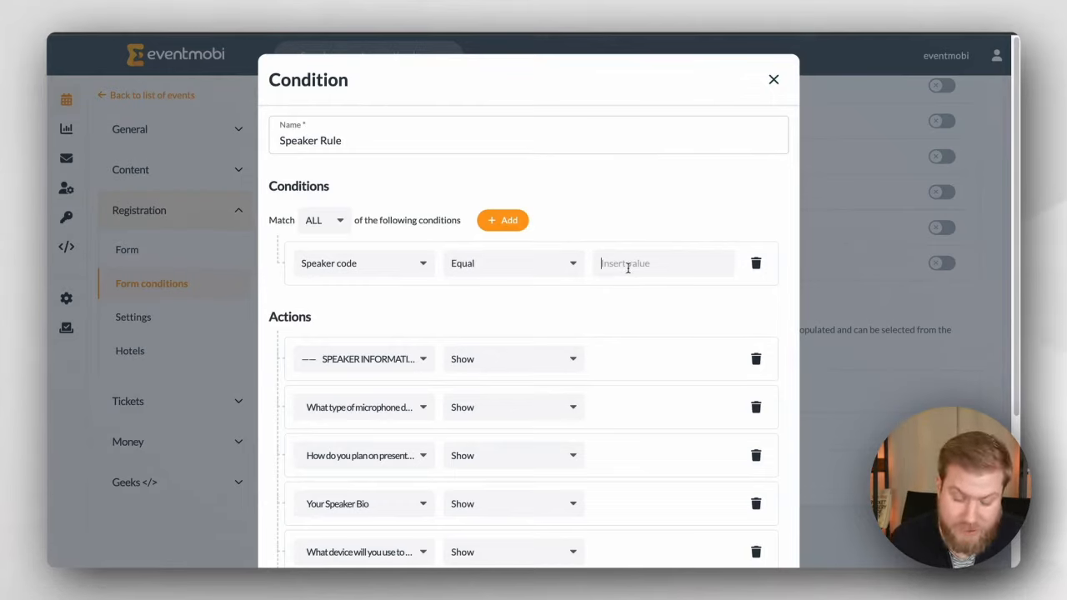
type("iamaspeaker")
scroll(703, 211, "down", 3)
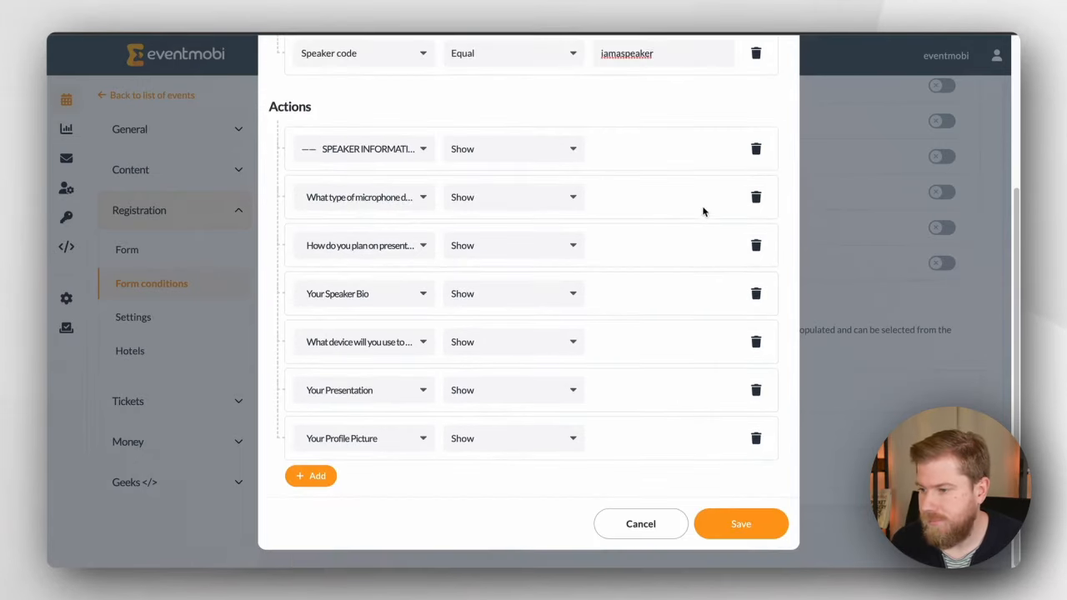
left_click(745, 524)
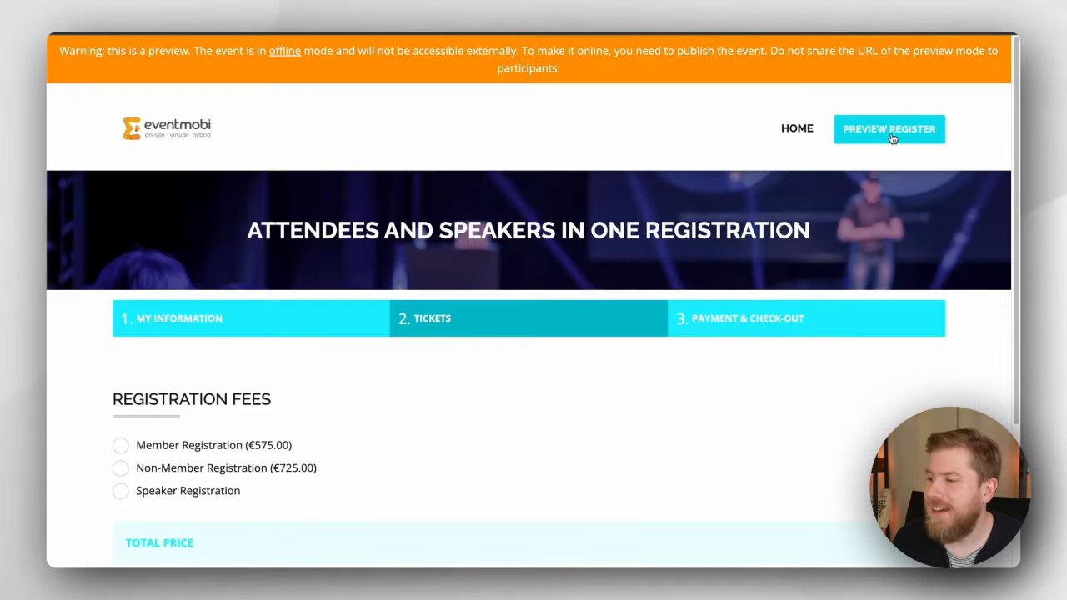
Step: Restart the registration preview and enter the test e-mail address and the speaker code
left_click(892, 131)
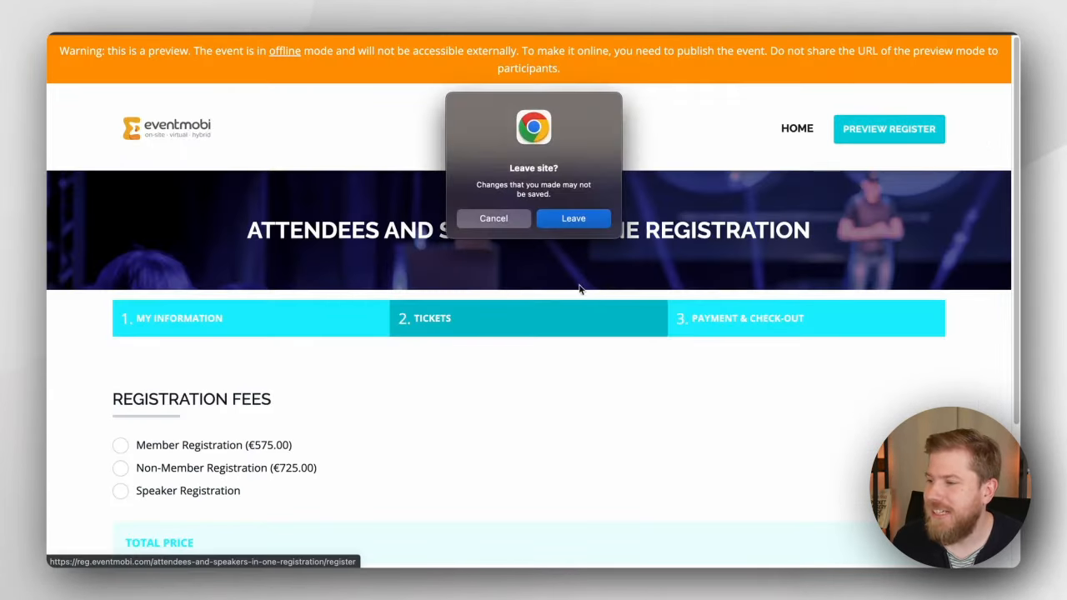
left_click(574, 219)
scroll(400, 400, "down", 3)
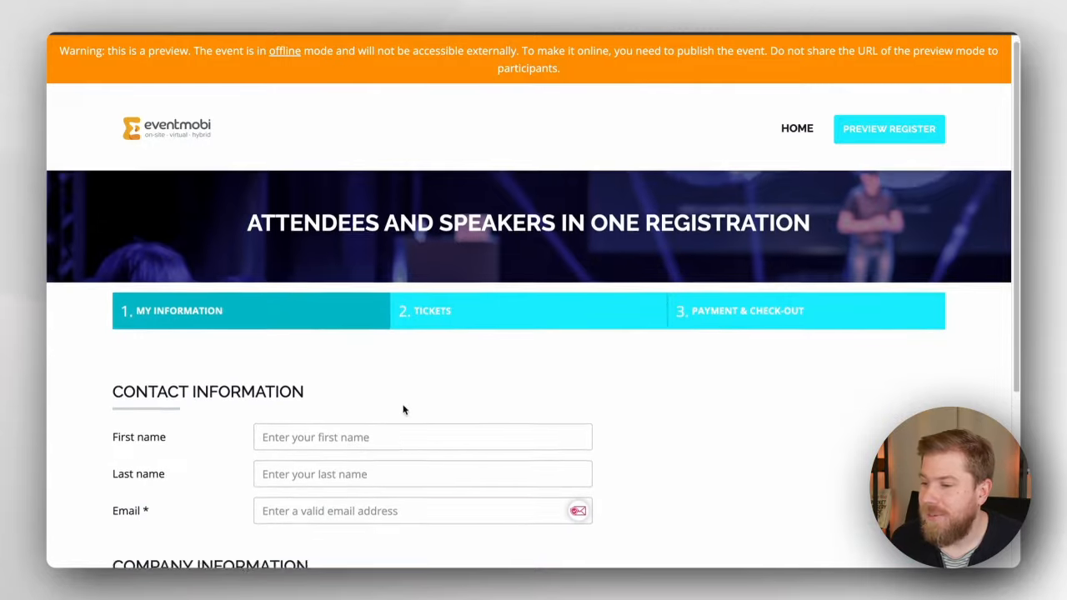
left_click(320, 347)
key("ctrl+v")
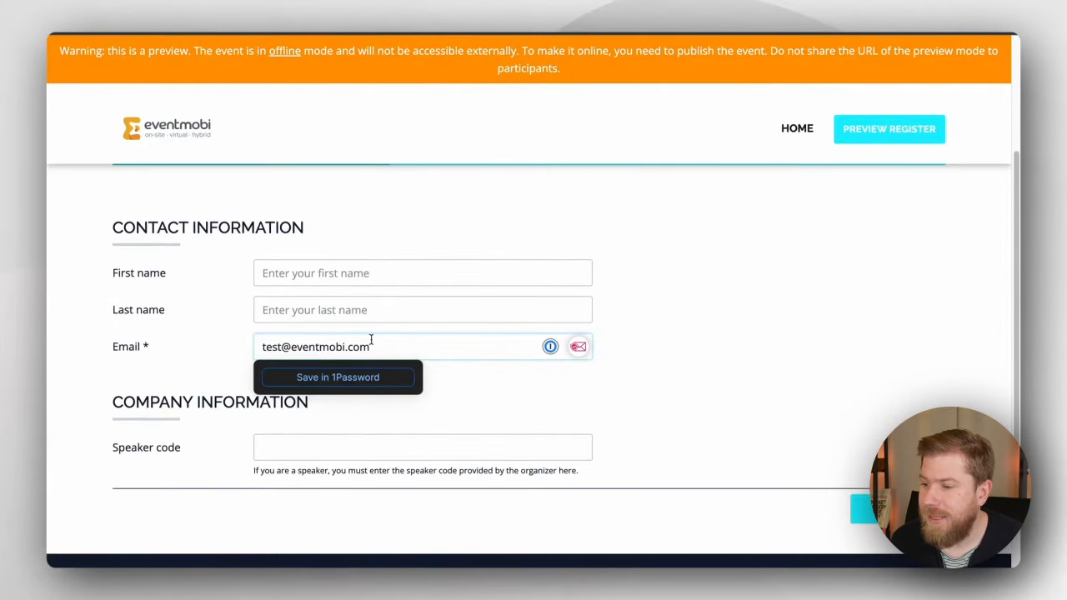
left_click(381, 445)
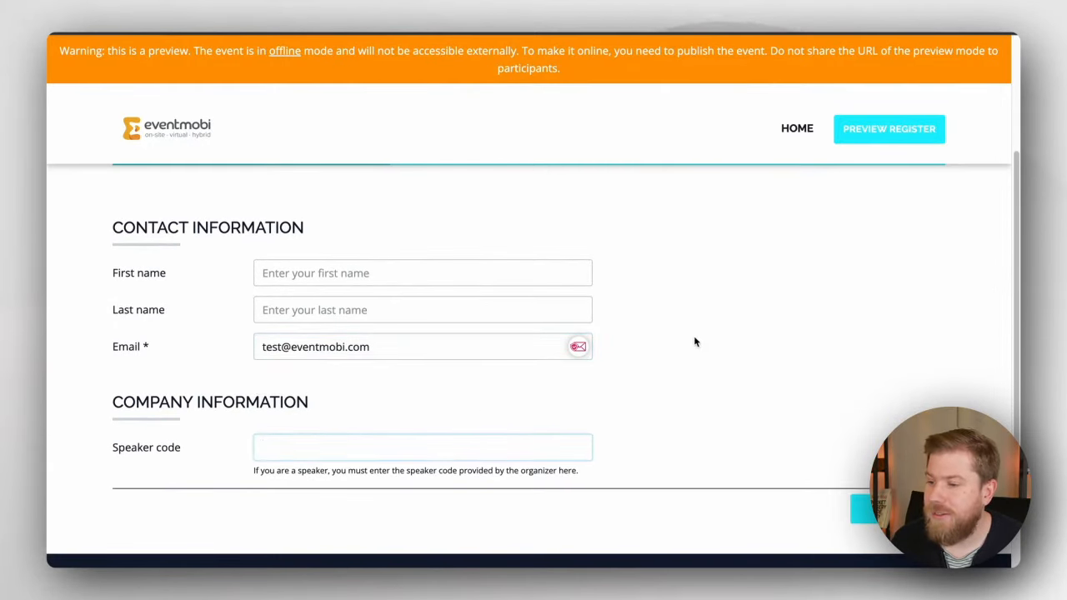
scroll(697, 340, "down", 1)
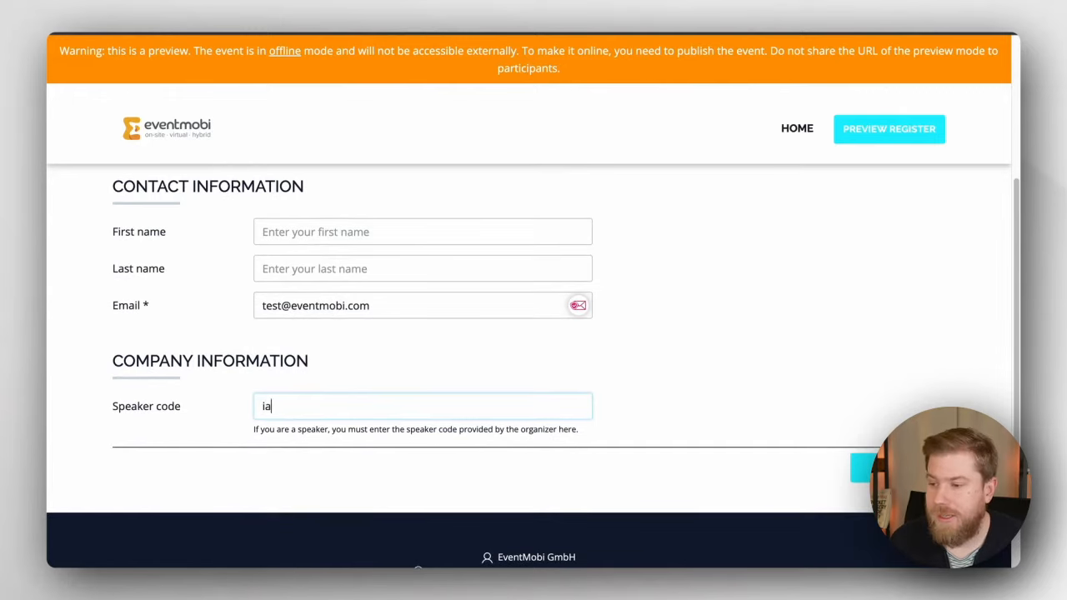
type("iamaspeaker")
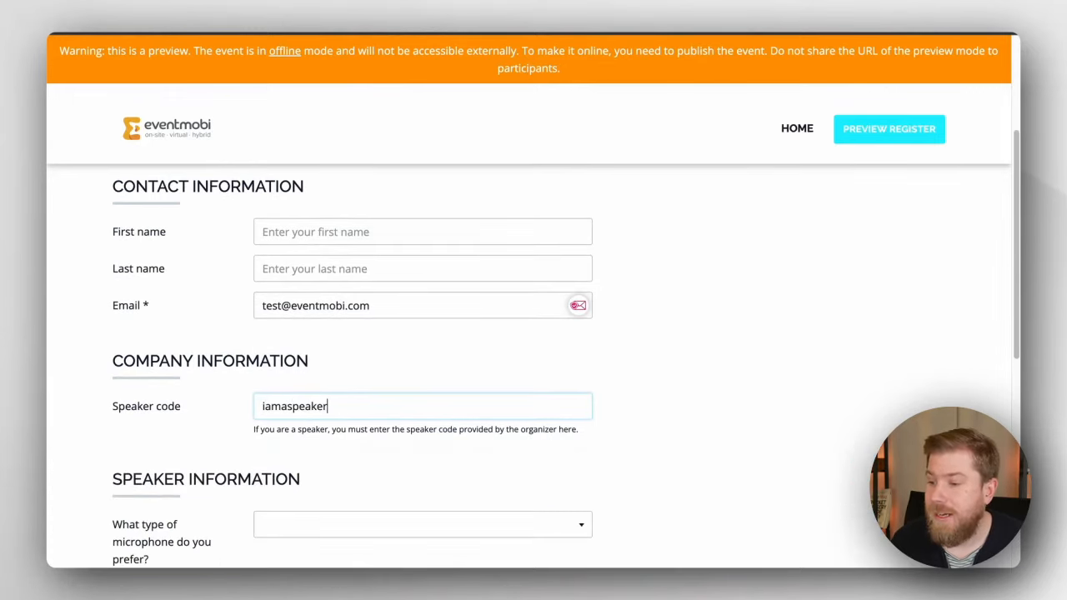
Step: Answer Lavalier, At A Lectern and the organizer's computer, then continue to Tickets
scroll(694, 341, "down", 1)
scroll(694, 347, "down", 4)
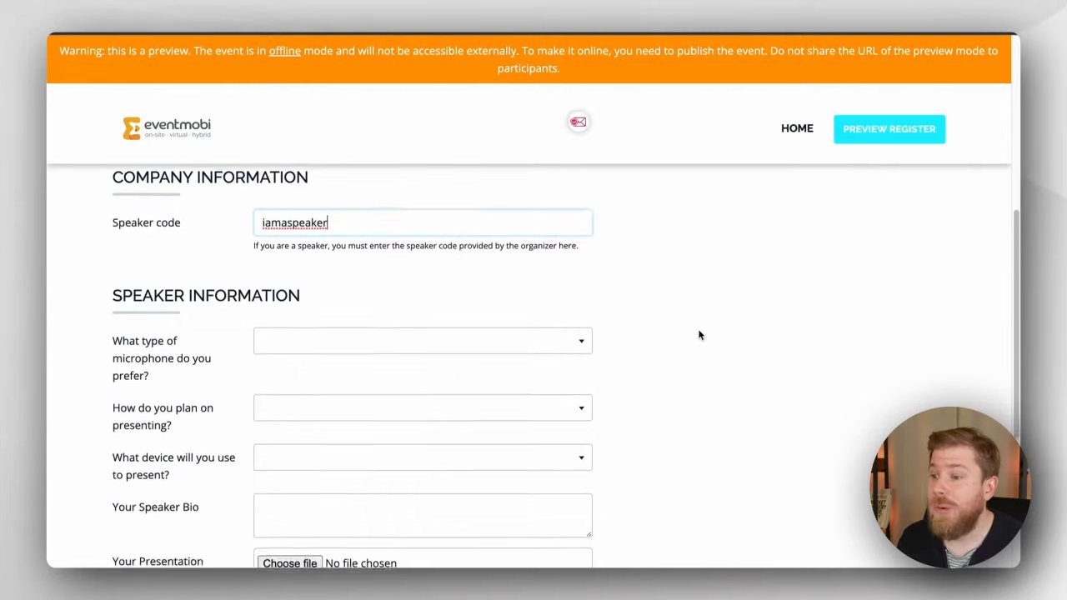
left_click(496, 262)
left_click(474, 302)
left_click(436, 332)
left_click(417, 365)
left_click(399, 374)
left_click(393, 419)
scroll(664, 394, "down", 3)
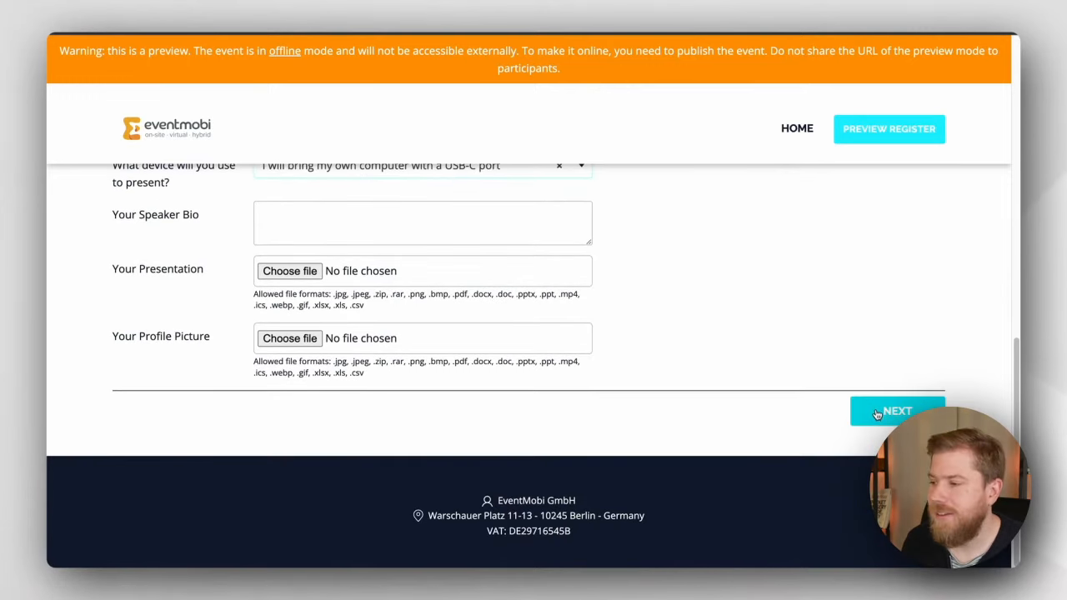
left_click(878, 415)
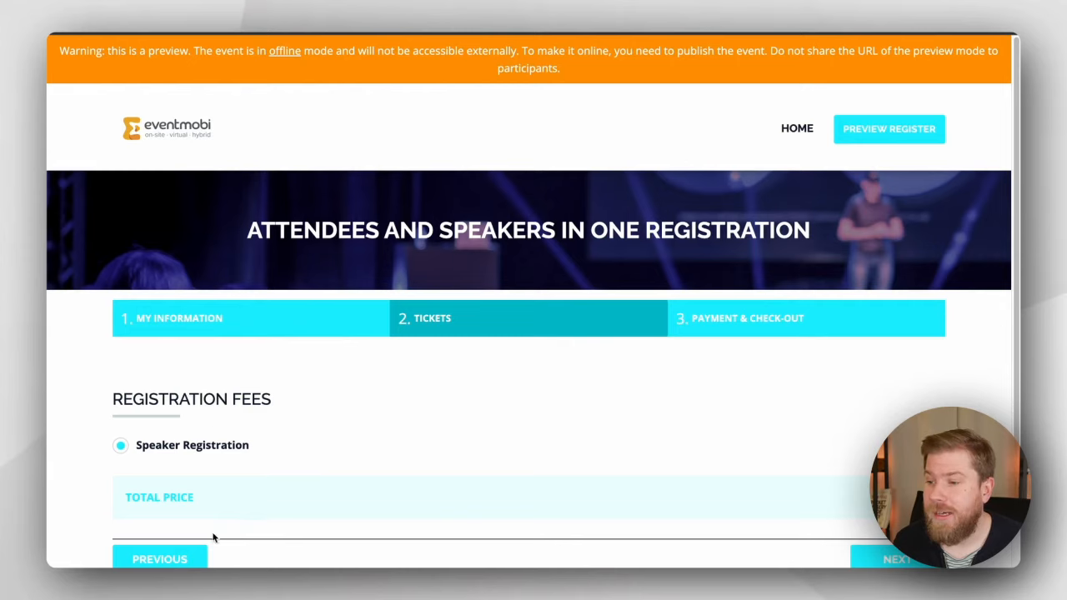
Step: Restart the preview, enter only the test e-mail with no speaker code, and continue to Tickets
left_click(863, 128)
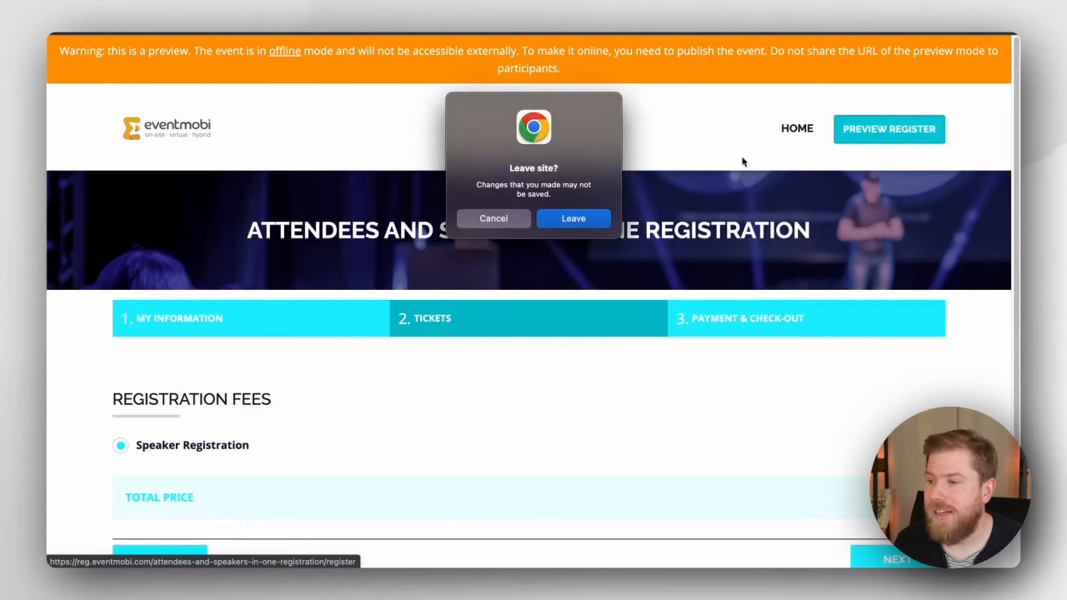
left_click(571, 218)
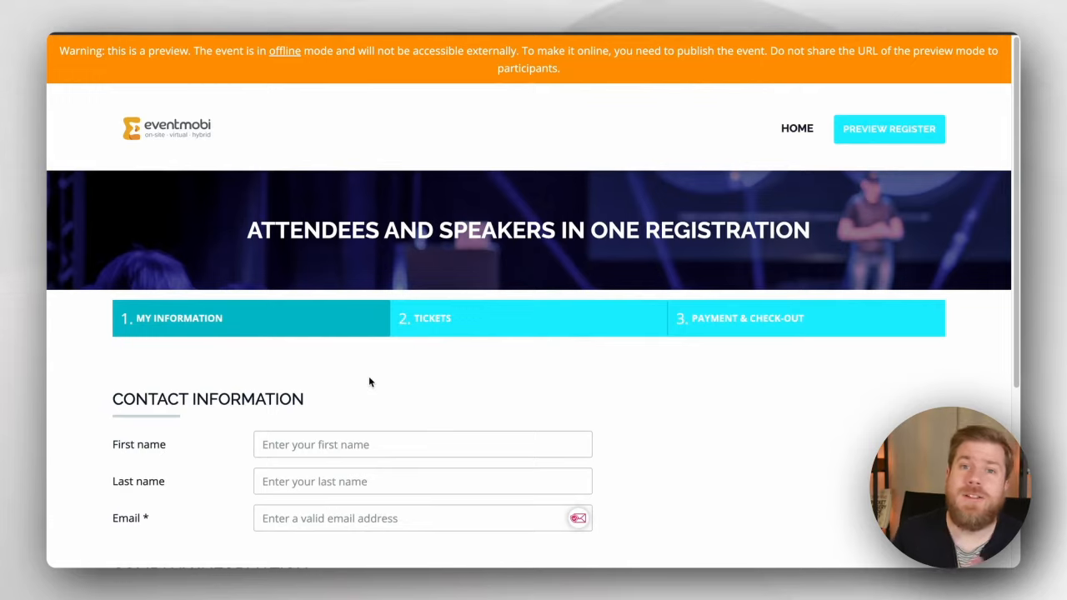
left_click(358, 439)
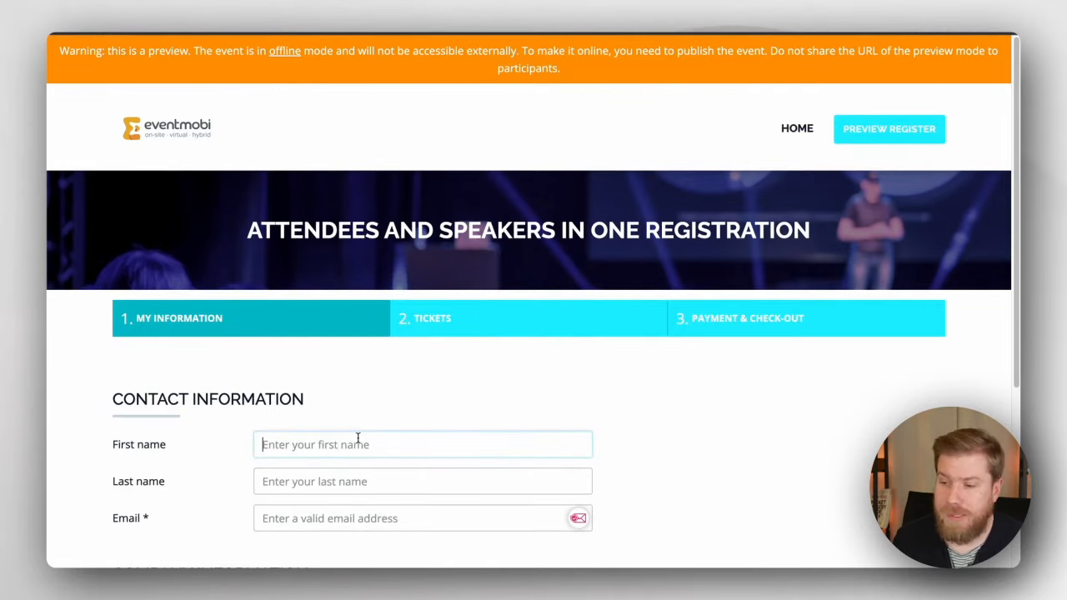
left_click(346, 523)
key("ctrl+v")
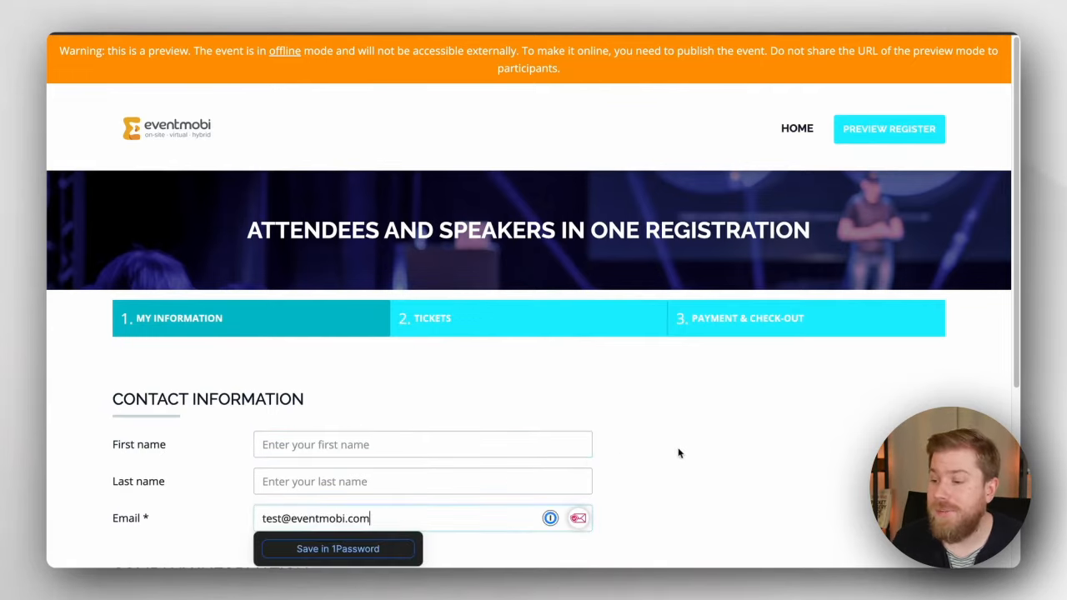
scroll(698, 441, "down", 3)
left_click(864, 412)
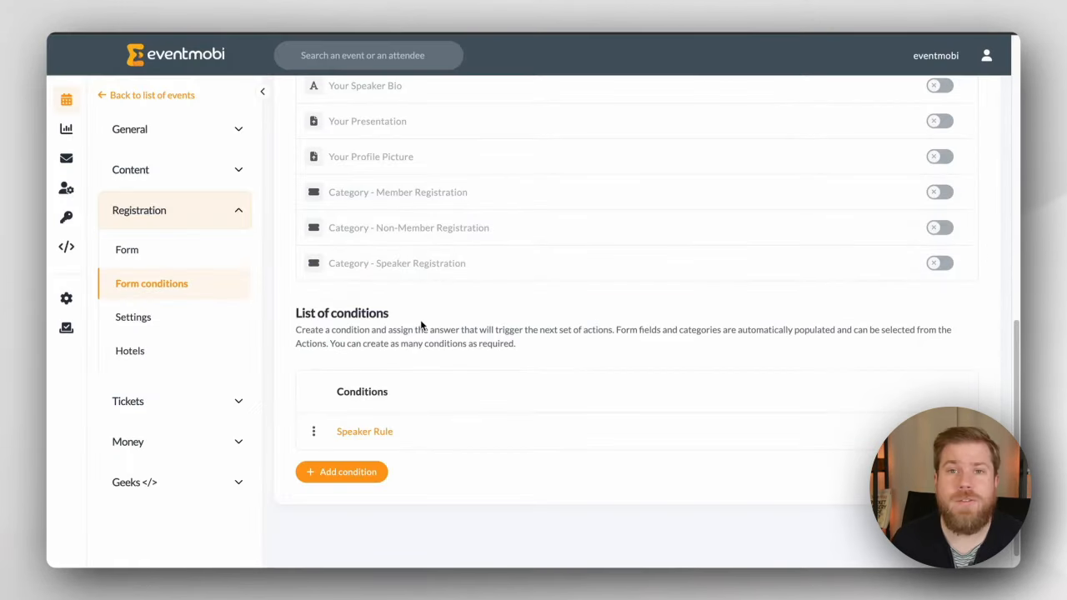
Step: Create a Non-Speakers condition testing Speaker code Not Equal to the speaker code
left_click(361, 474)
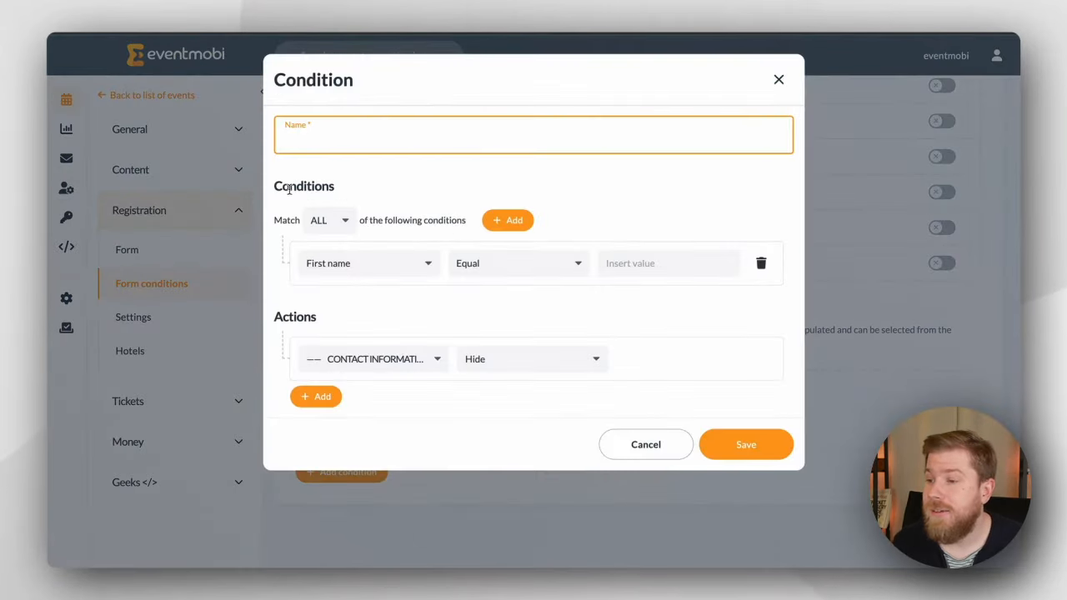
type("Non-Speaker")
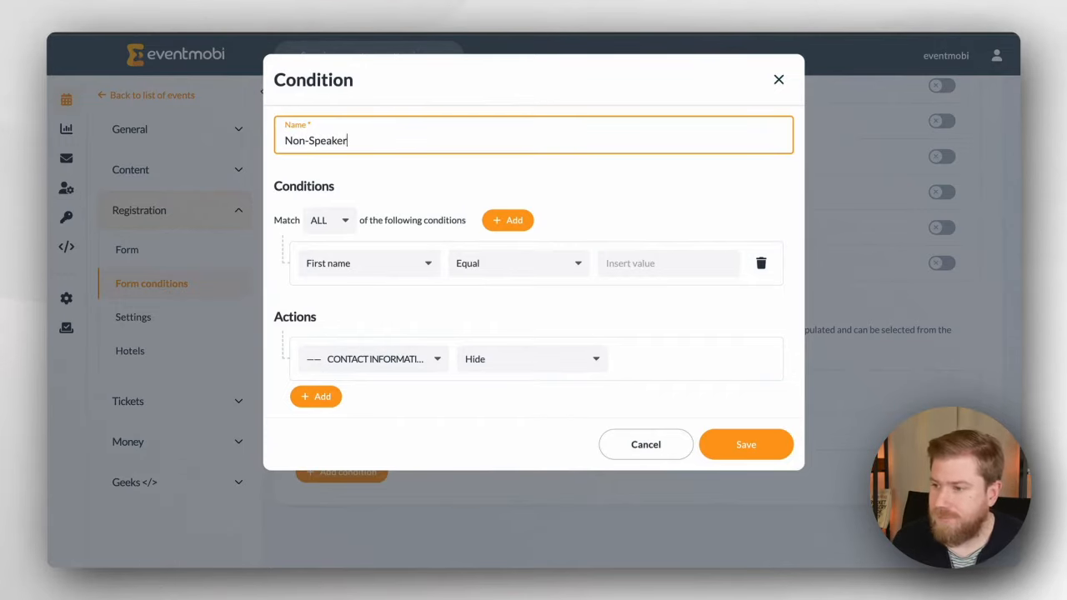
left_click(380, 263)
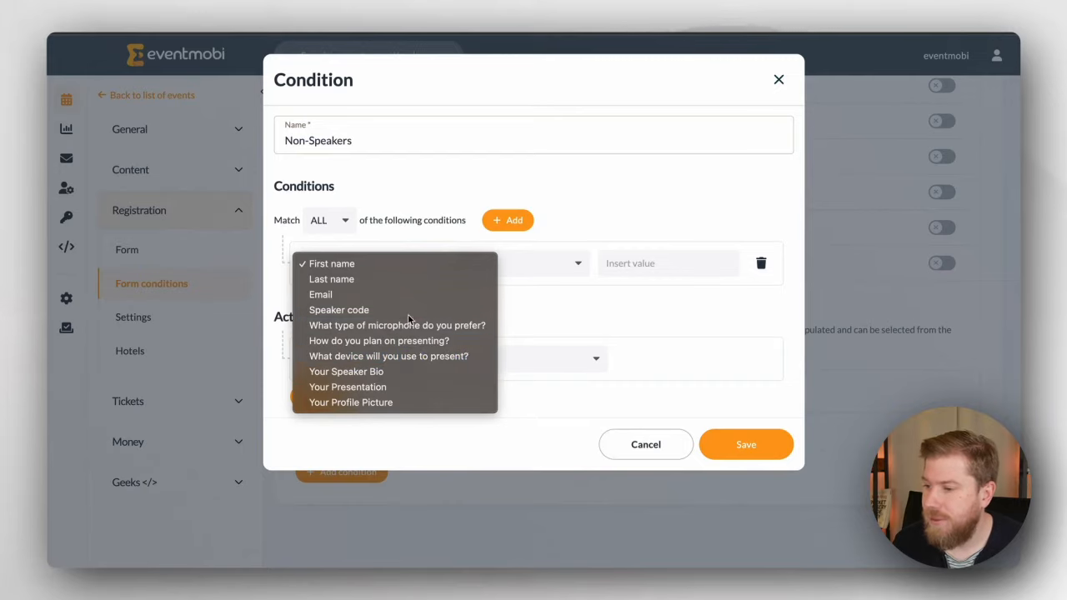
left_click(442, 310)
left_click(481, 265)
left_click(499, 284)
left_click(603, 260)
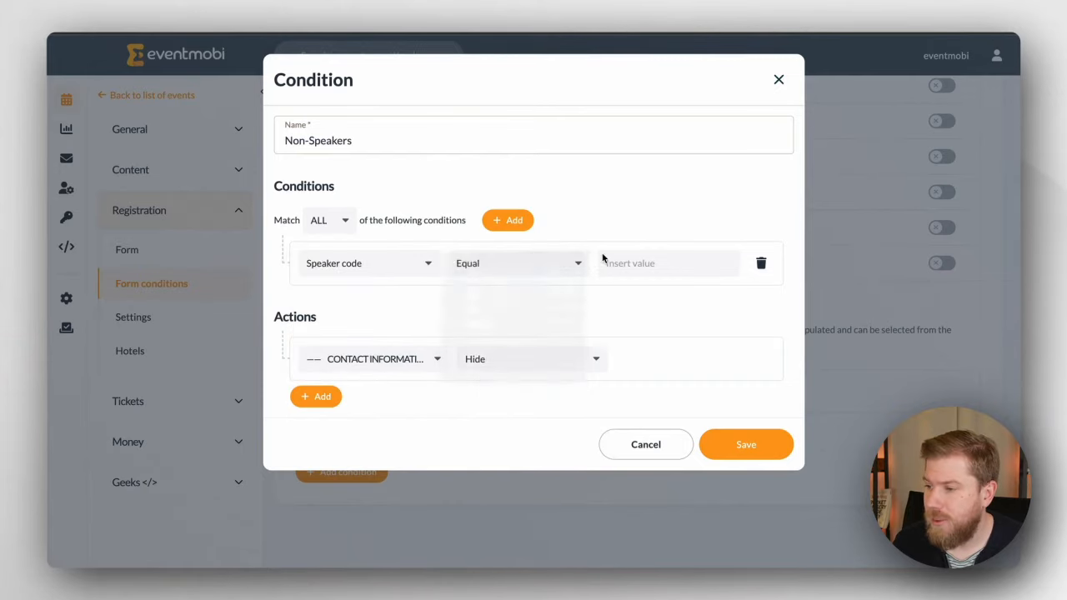
type("iama")
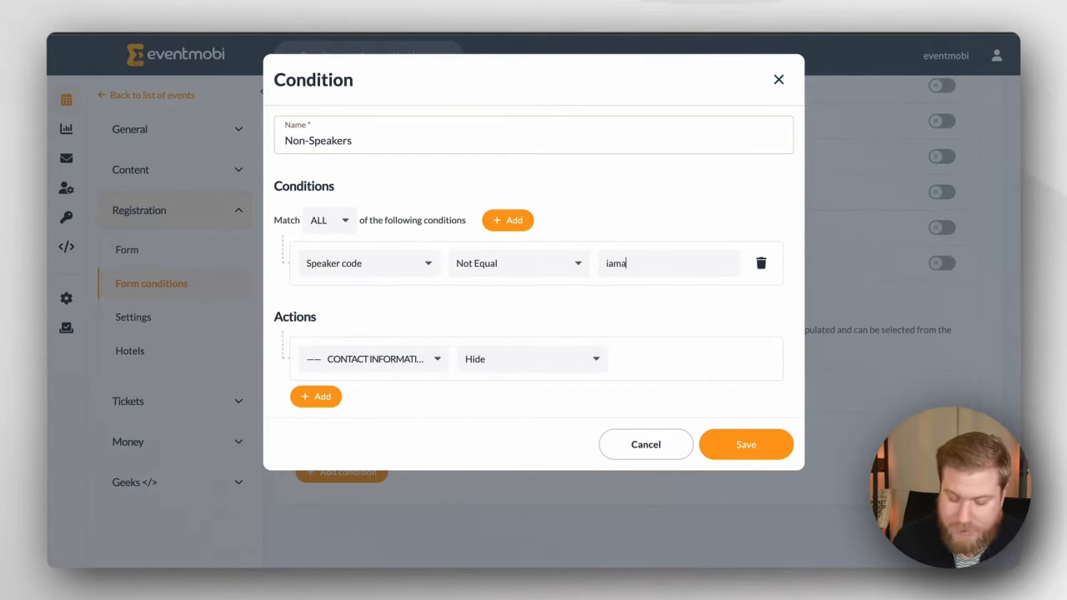
type("speaker")
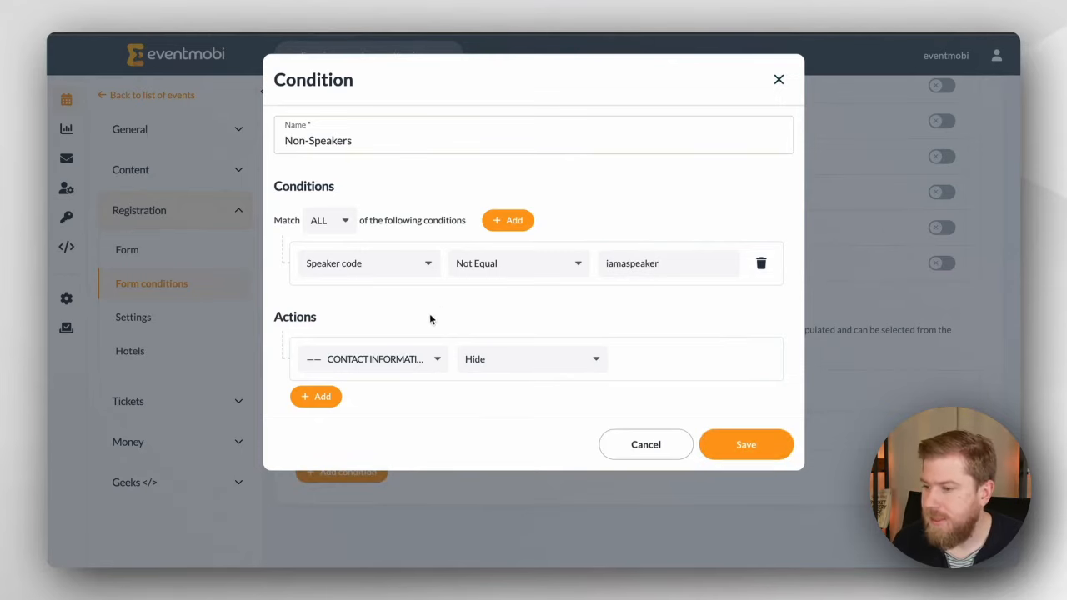
Step: Add Show actions for Non-Member Registration and Member Registration, and save the condition
left_click(434, 359)
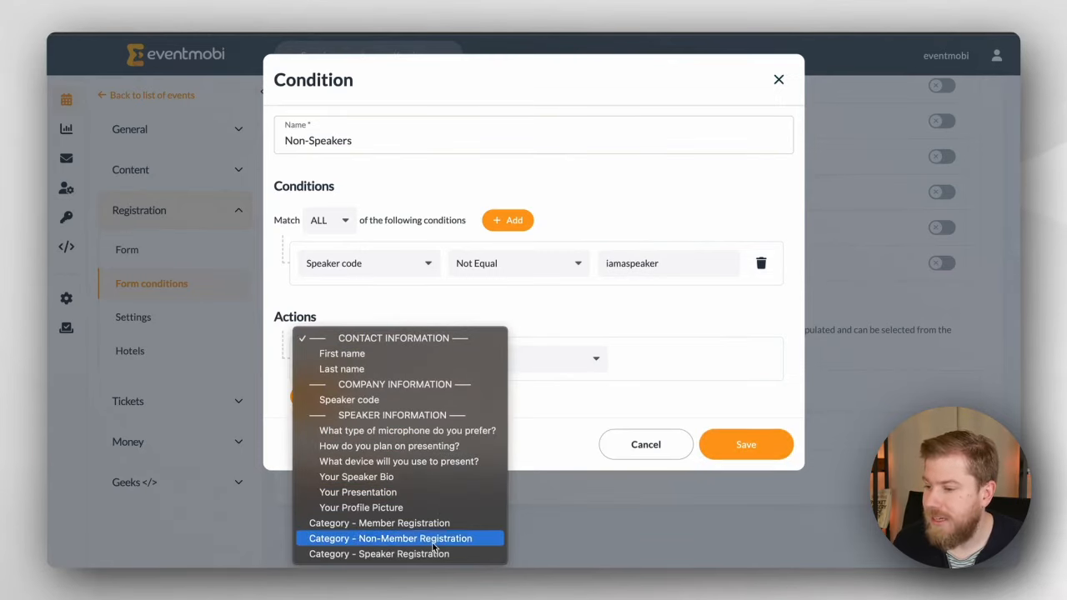
left_click(433, 542)
left_click(492, 367)
key("Return")
left_click(317, 396)
left_click(389, 414)
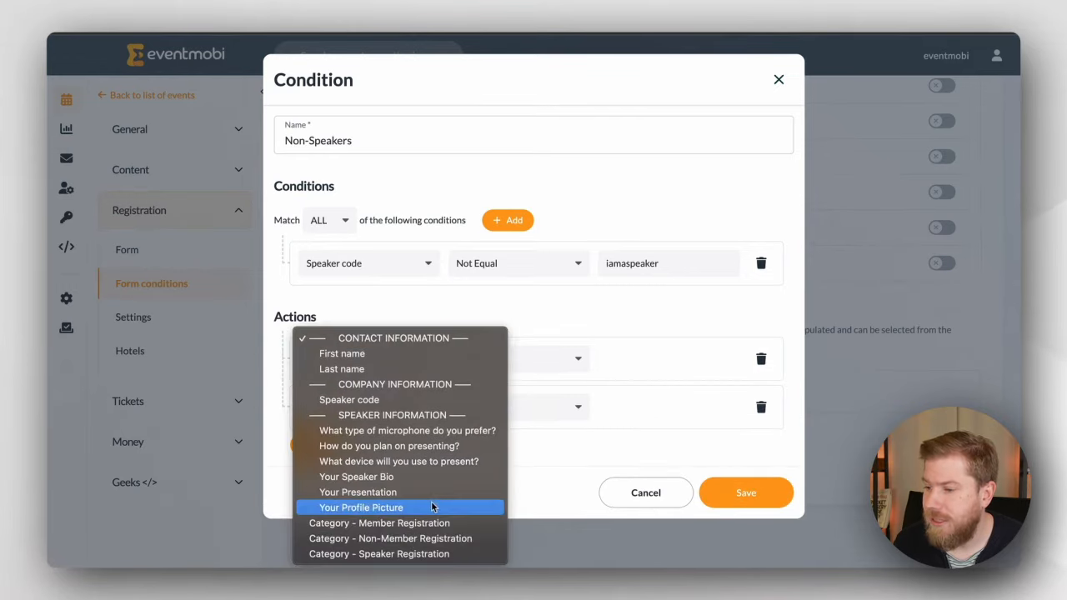
left_click(417, 523)
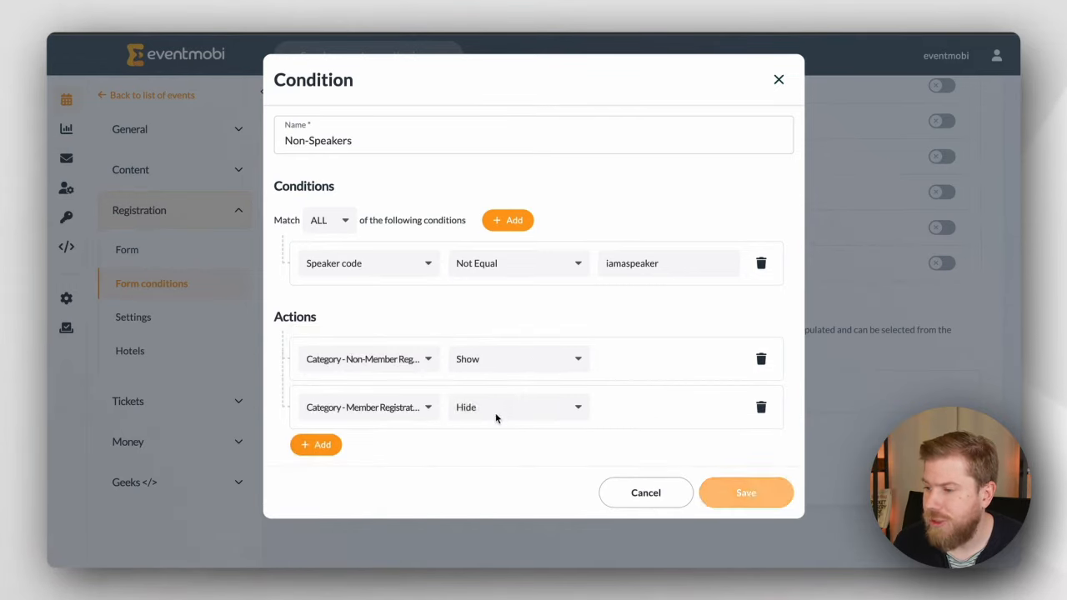
left_click(496, 408)
left_click(497, 422)
left_click(746, 496)
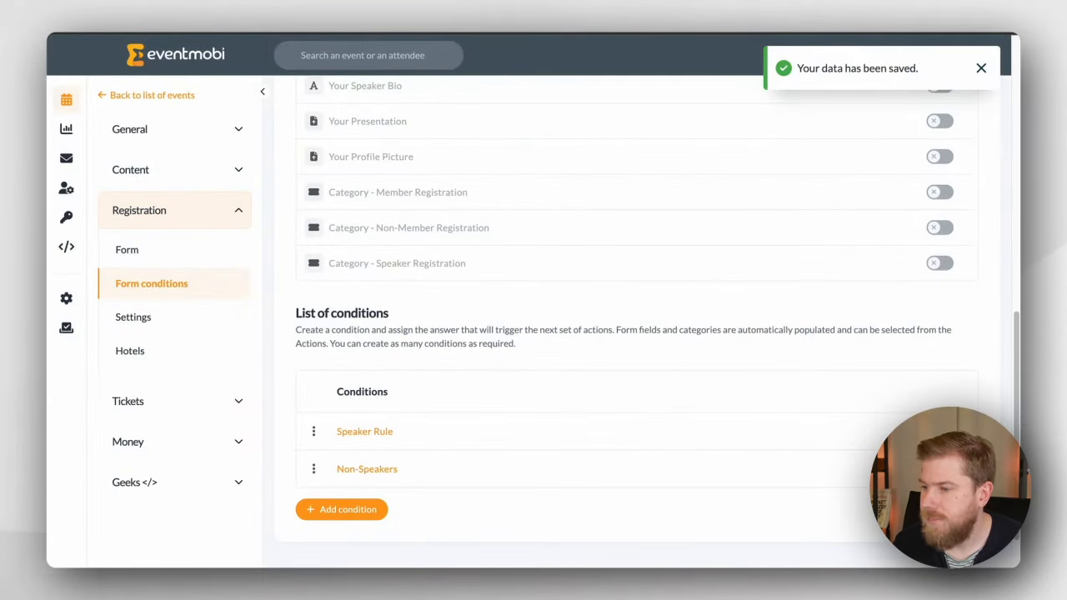
Step: Rerun the preview with only the test e-mail and select Member Registration (€575.00)
left_click(333, 33)
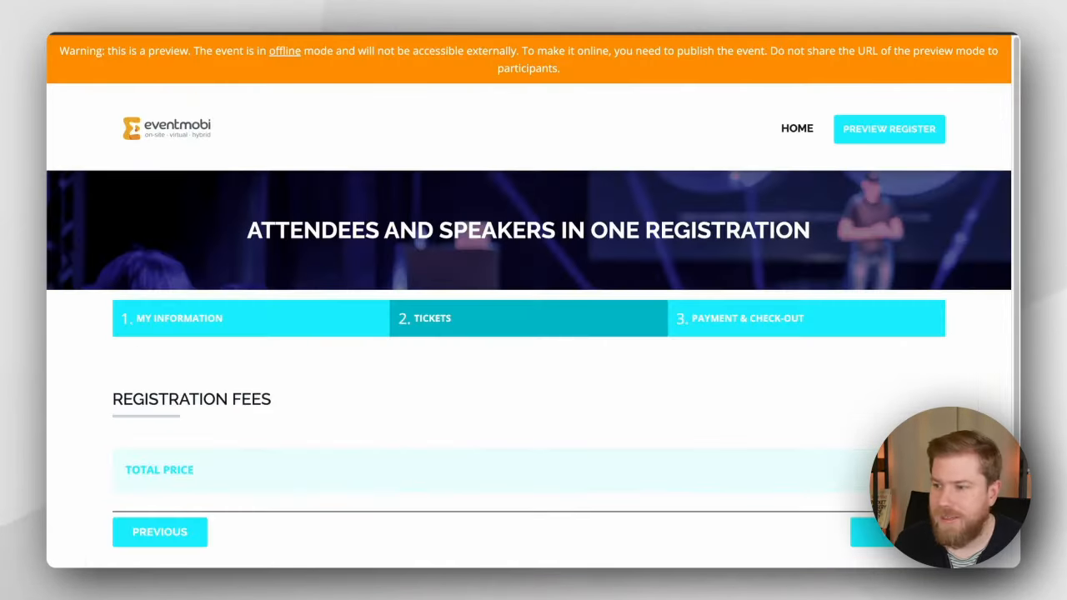
left_click_drag(869, 123, 612, 269)
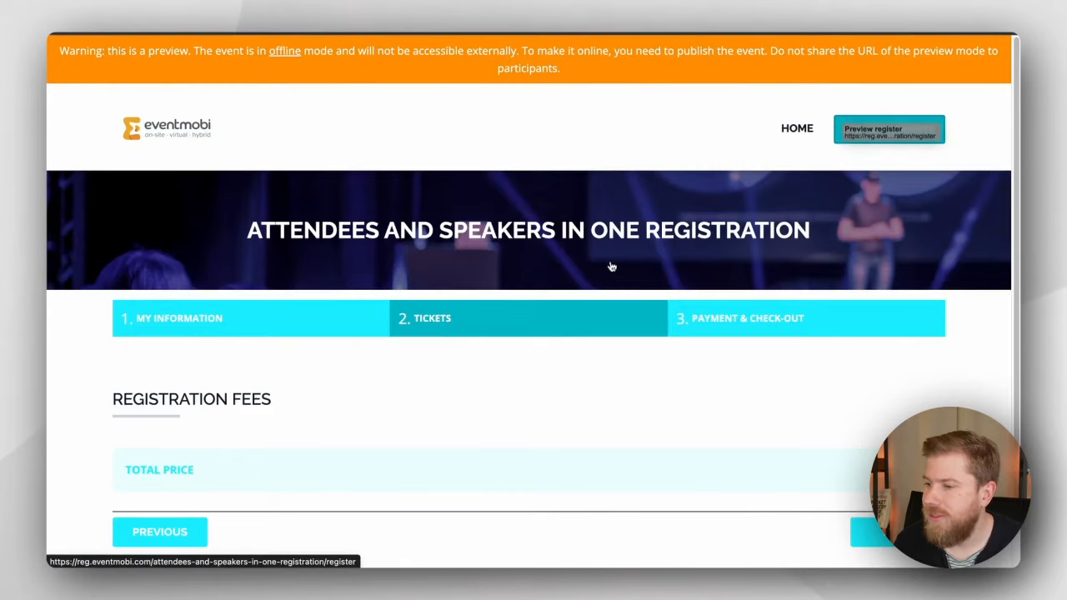
left_click(903, 134)
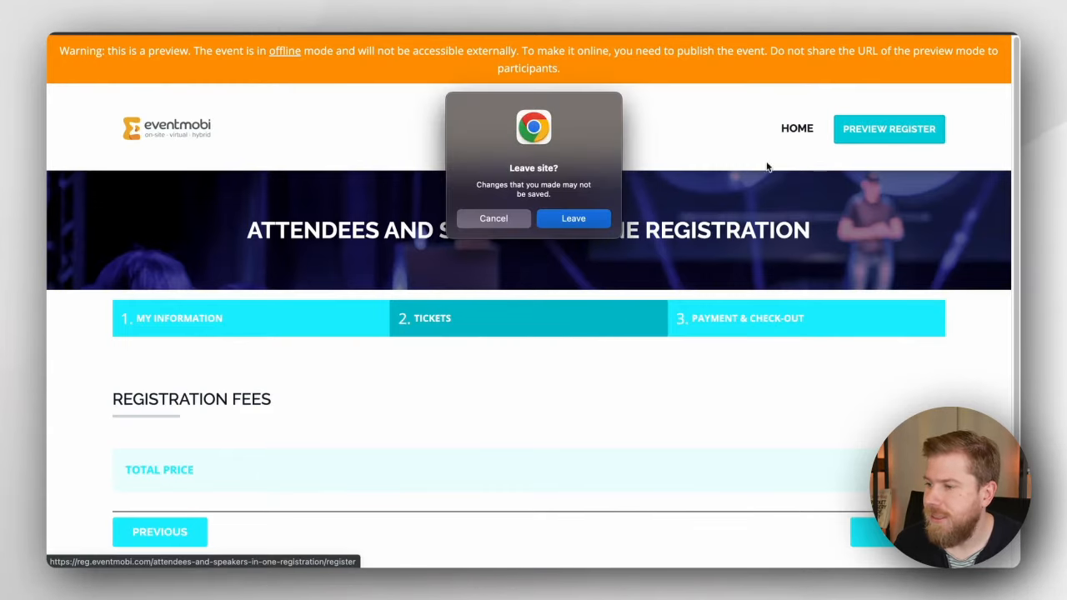
left_click(495, 217)
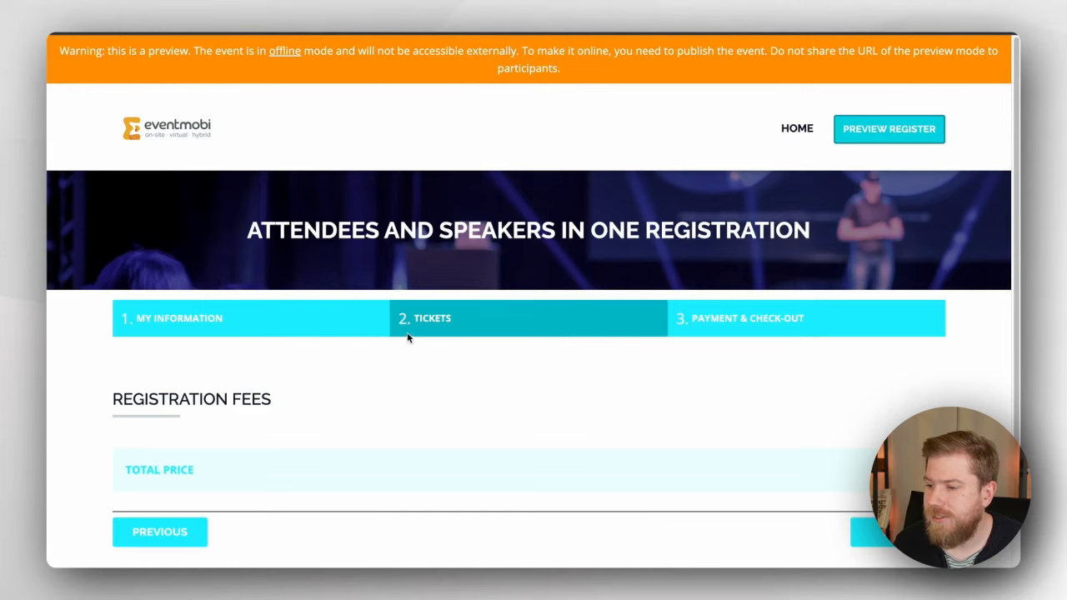
scroll(348, 354, "down", 3)
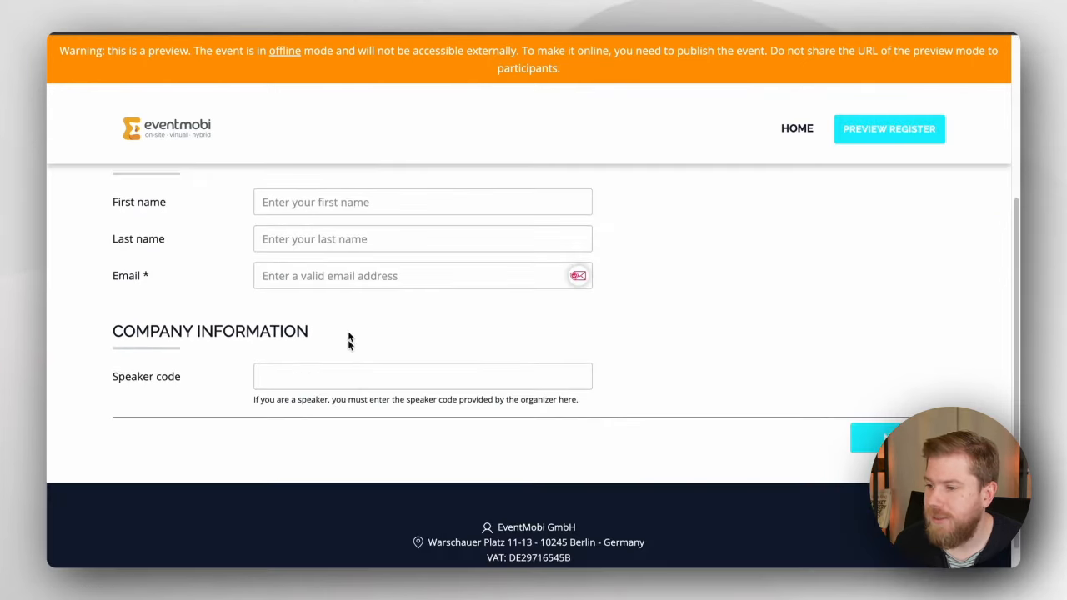
key("ctrl+v")
left_click(863, 438)
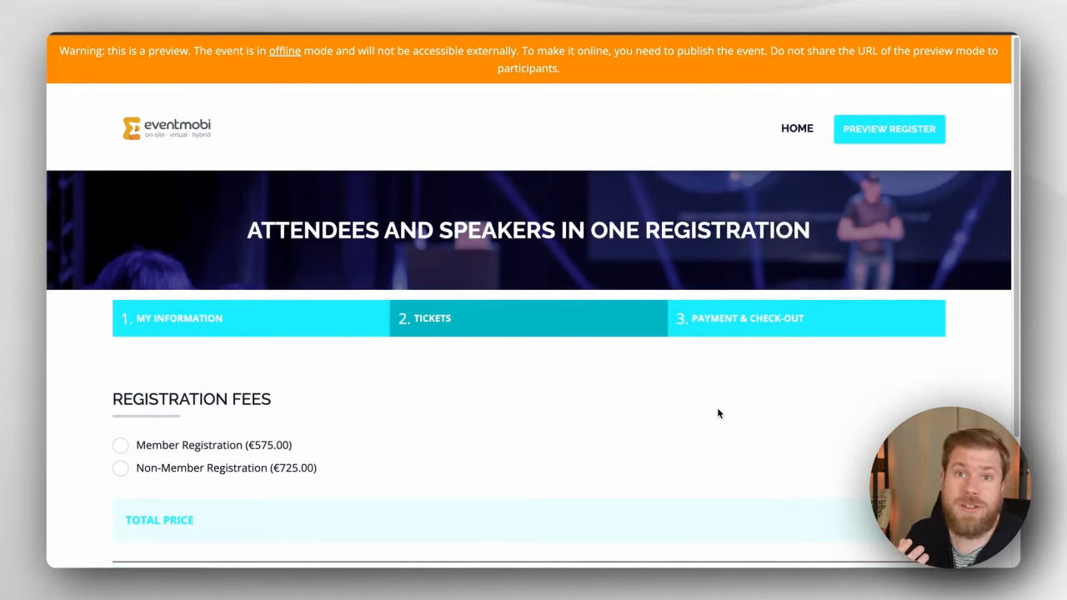
left_click(265, 448)
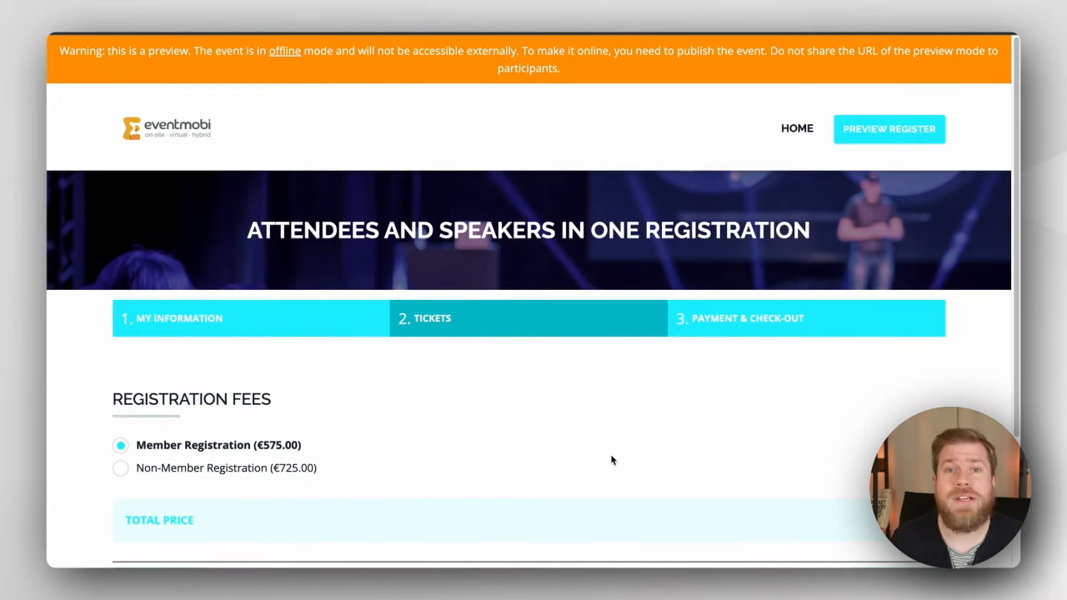